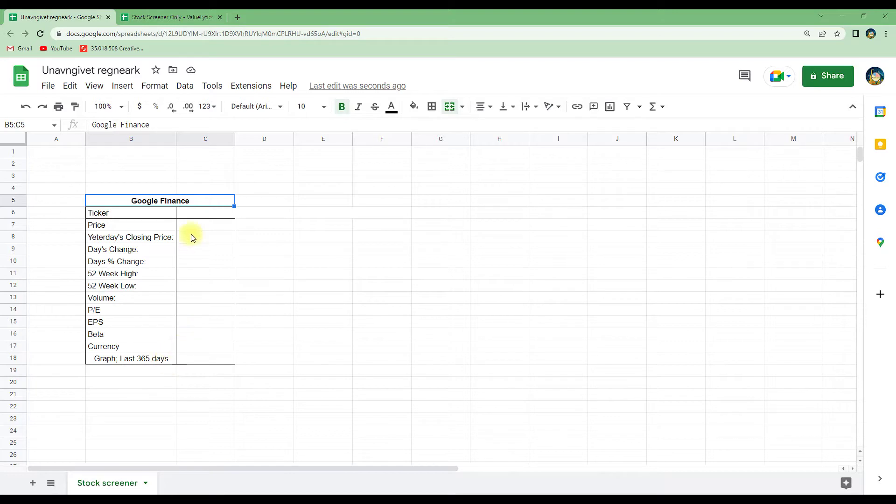
Enter the ticker symbol MMM in cell C6 beside the Ticker label
left_click(195, 215)
type("MMM")
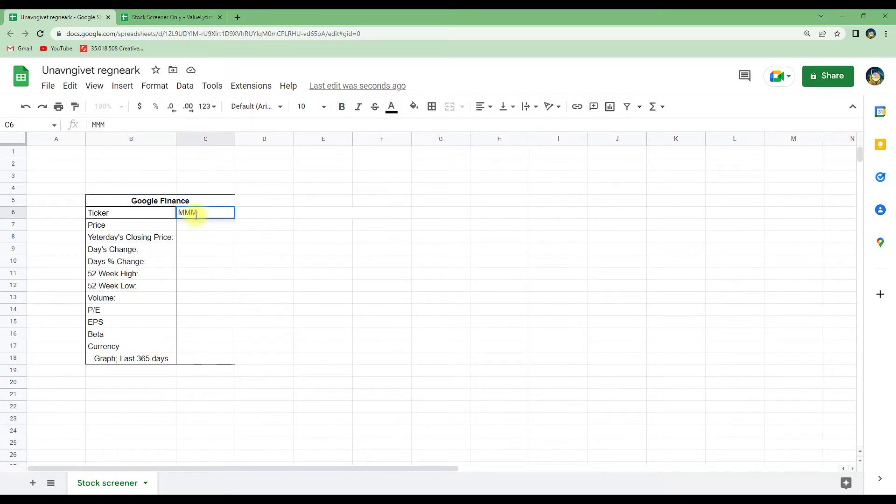
key("Return")
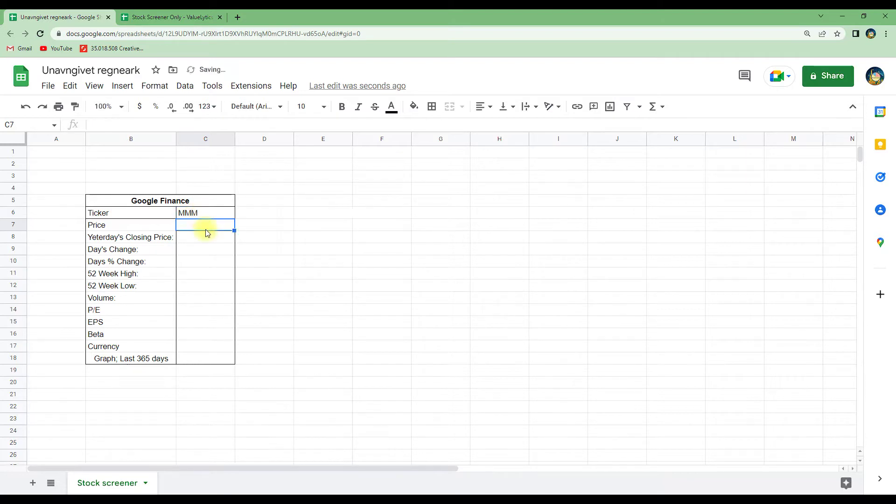
Fetch the stock's price in C7 with the formula =GOOGLEFINANCE(C6,"price")
type("=g")
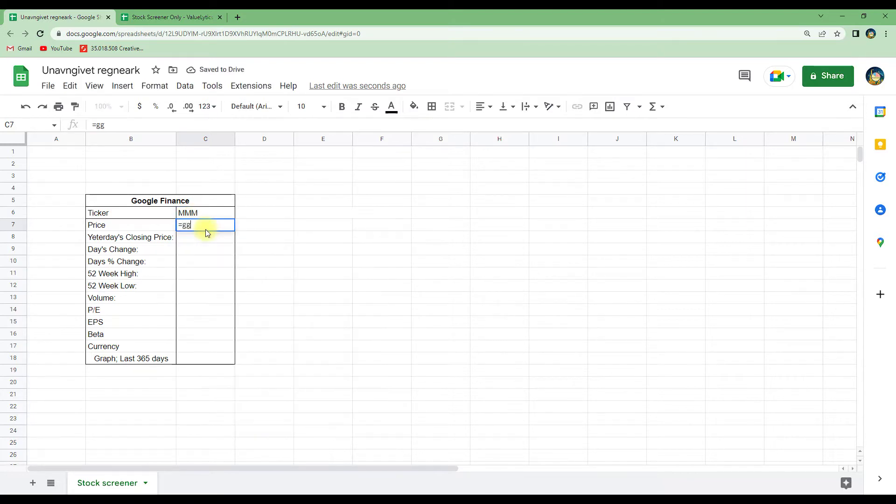
type("o")
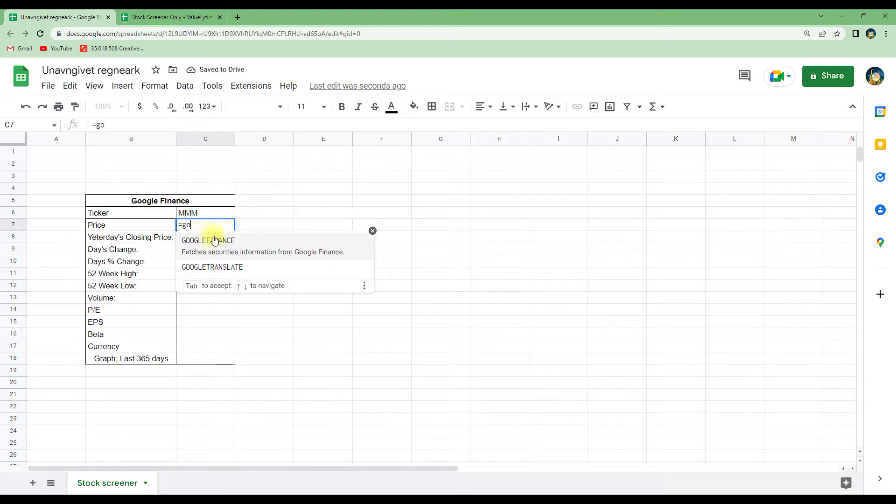
left_click(214, 240)
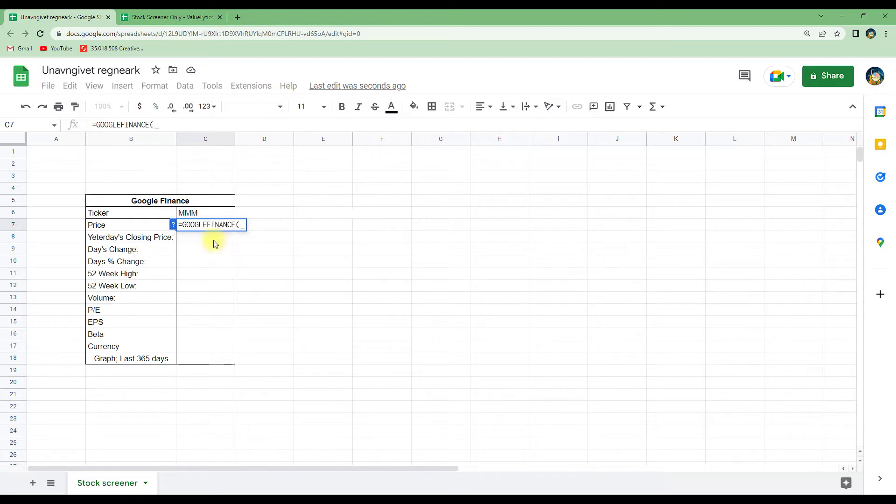
type("C6,\"price\"")
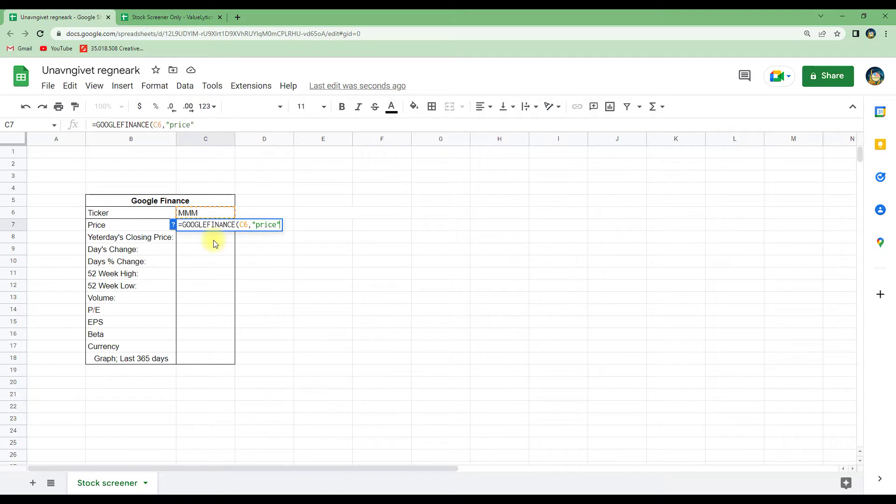
type(")")
key("Return")
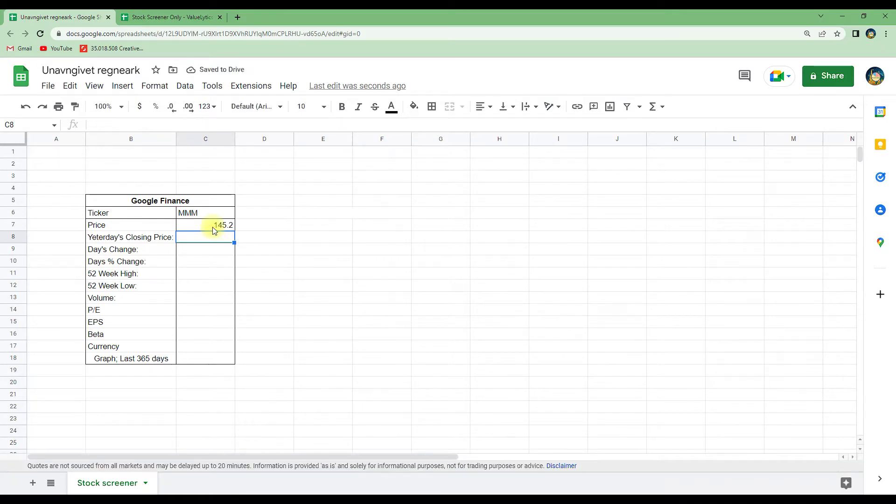
Fetch yesterday's closing price in C8 with the formula =GOOGLEFINANCE(C6,"closeyest")
type("=")
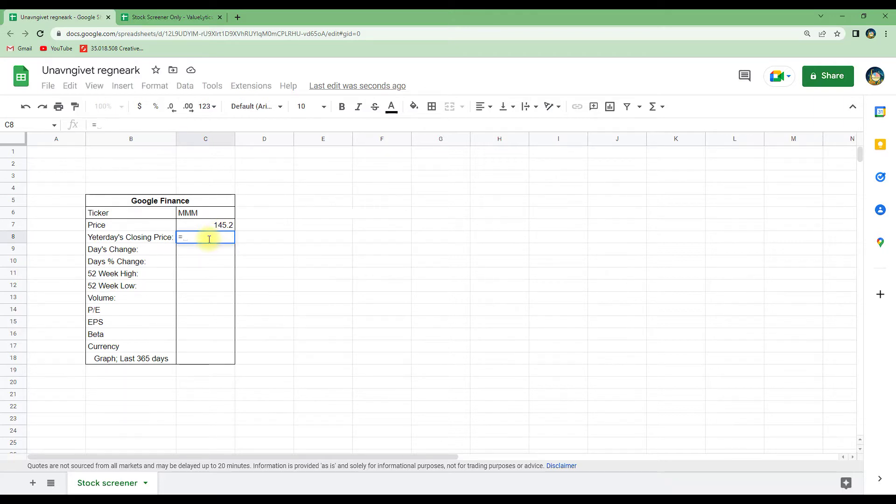
type("GOOGLEFINANCE(")
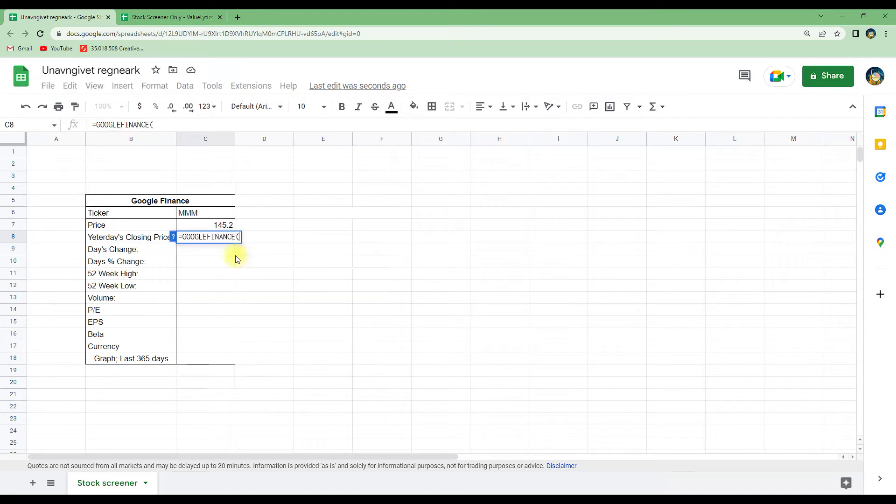
type("C6,\"closeyest")
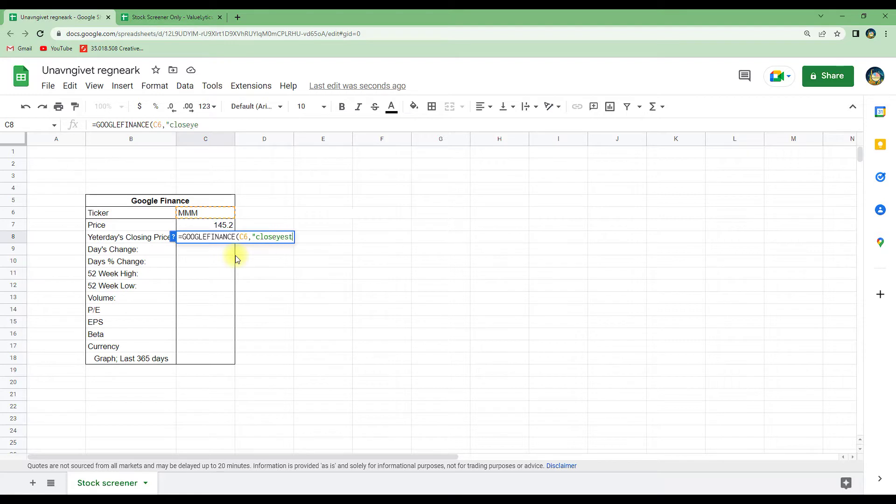
type("\")")
key("Return")
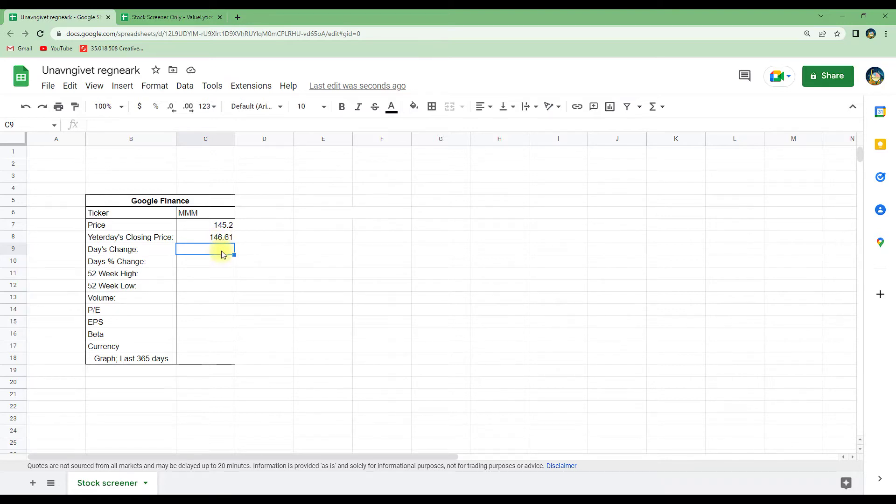
Fetch the day's change in C9 with the formula =GOOGLEFINANCE(C6,"change")
type("=goog")
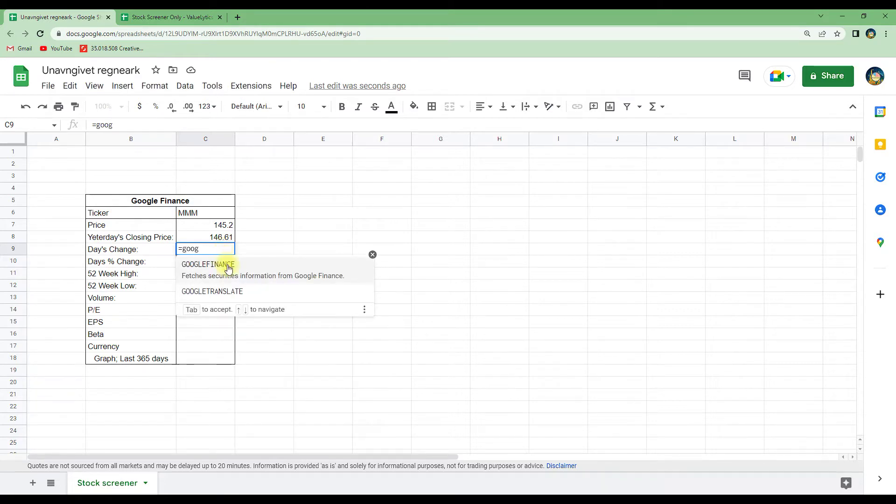
key("Tab")
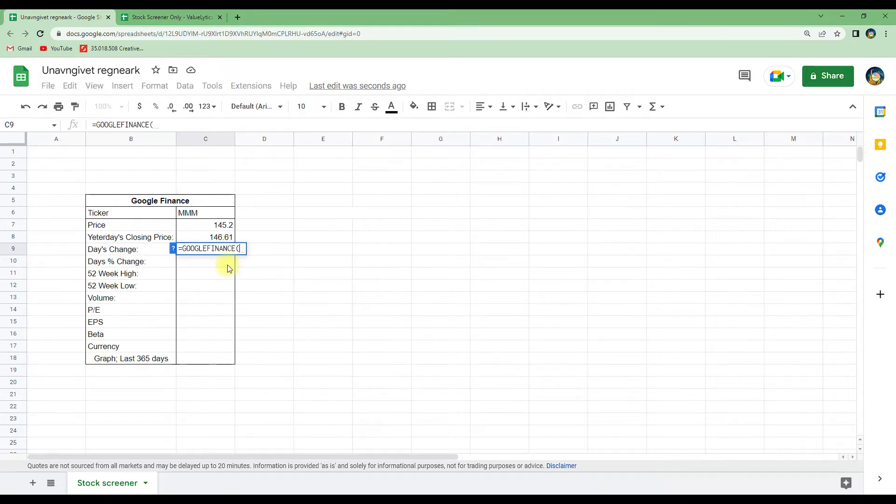
type("C6,\"cha")
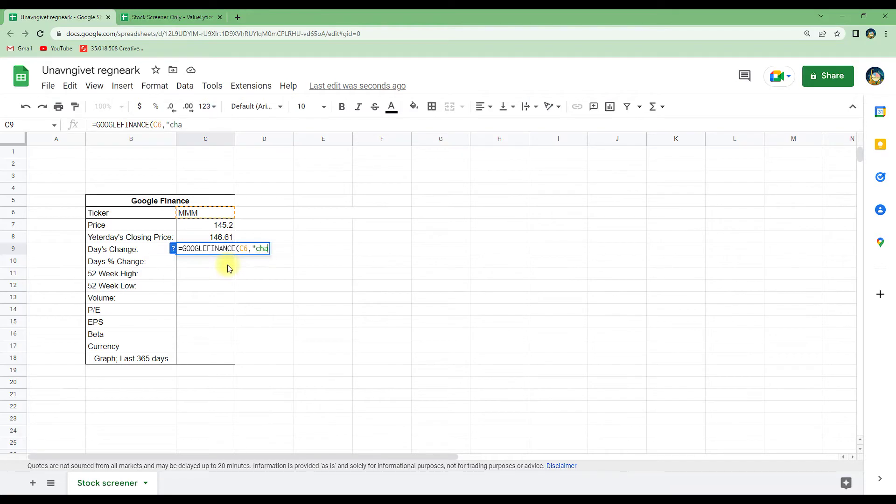
type("nge\")")
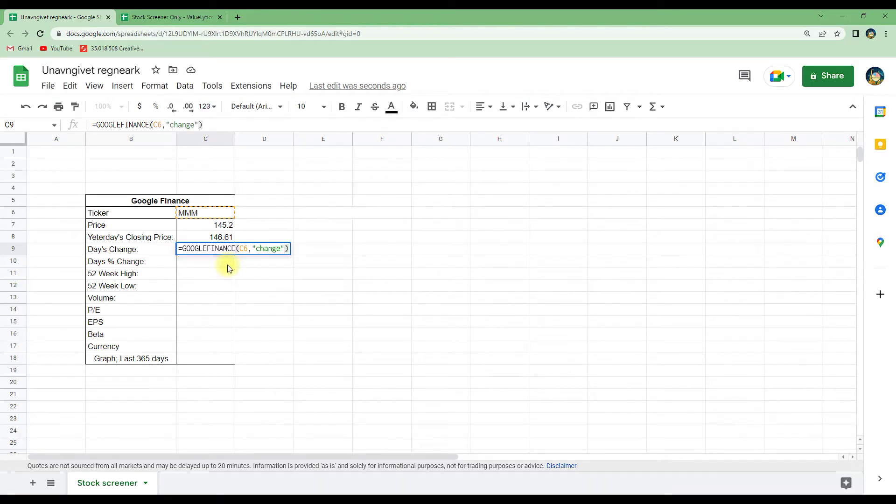
key("Return")
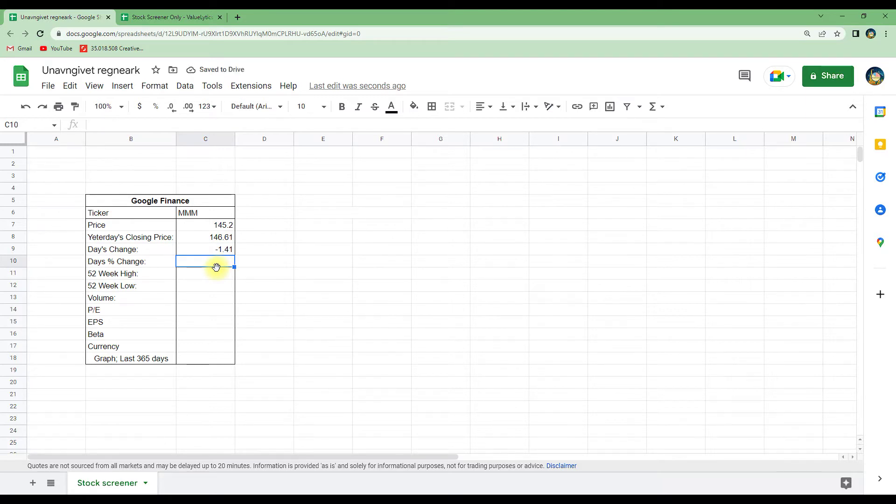
Fetch the day's percentage change in C10 with the formula =GOOGLEFINANCE(C6,"changepct")
type("=goo")
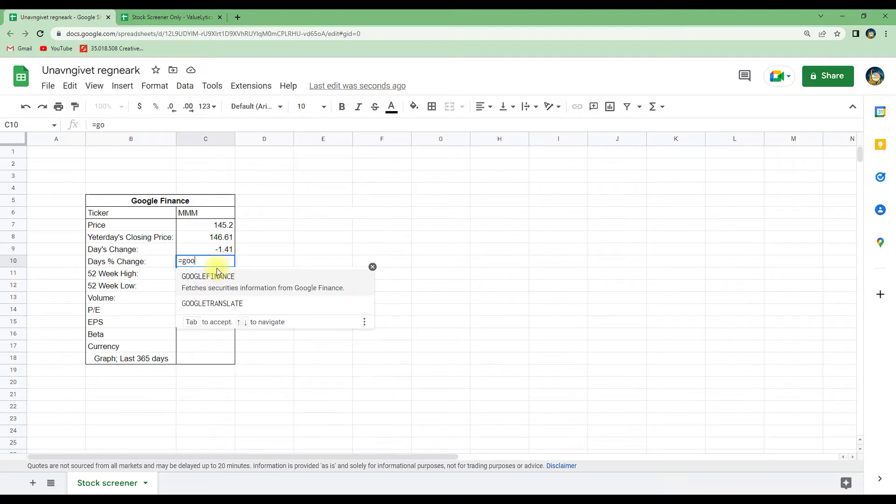
left_click(227, 284)
type("C6,\"")
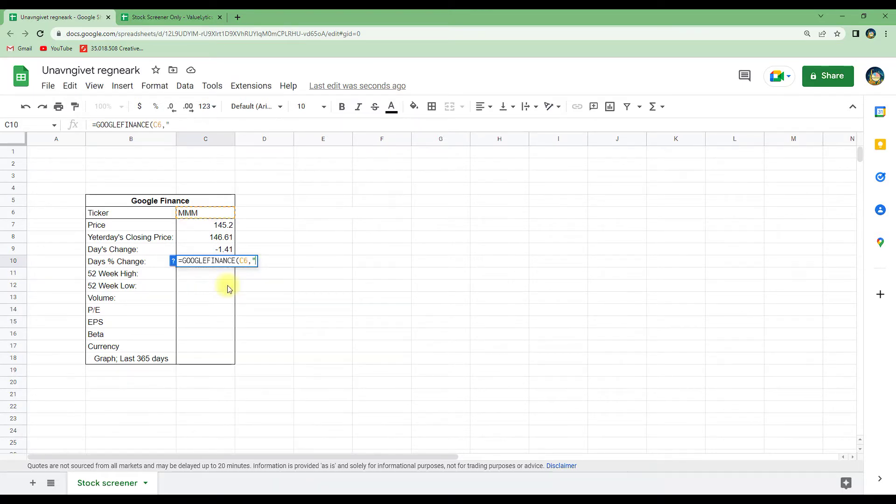
type("change")
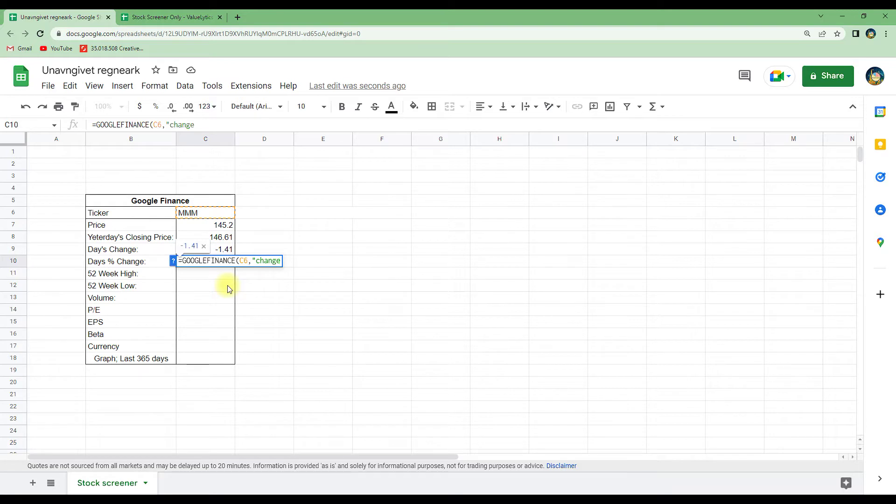
type("pct\")")
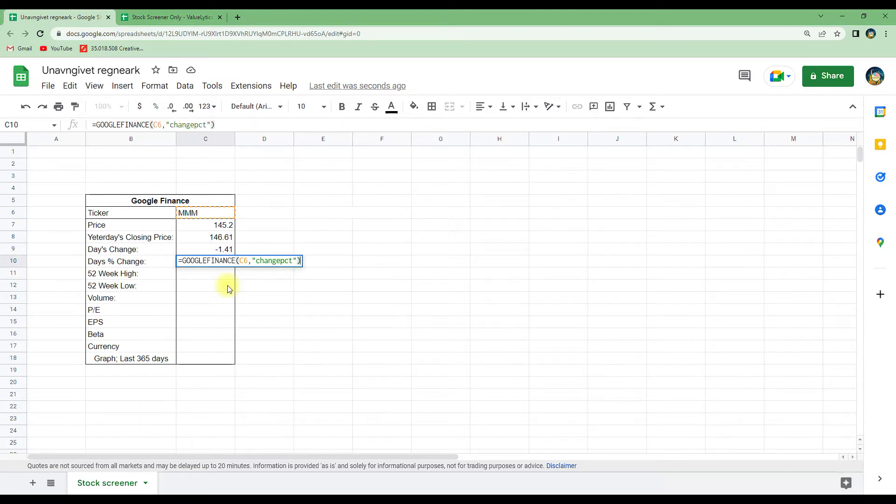
key("Return")
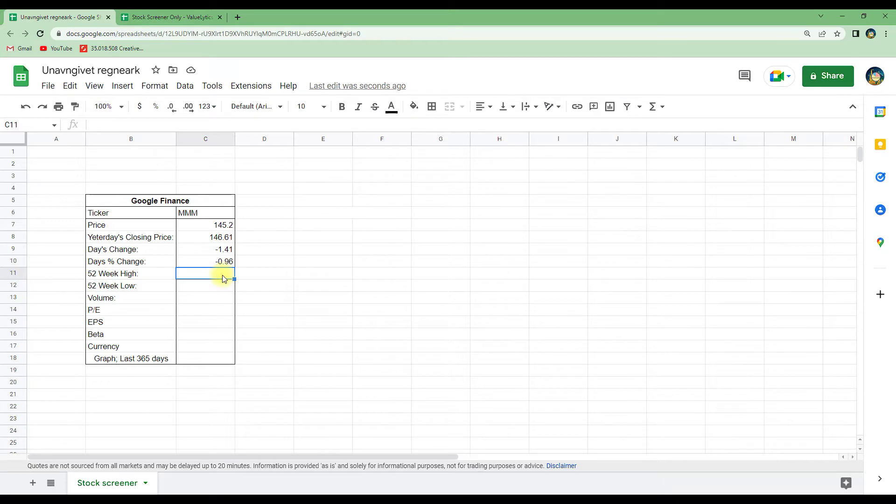
Fetch the 52-week high in C11 with the formula =GOOGLEFINANCE(C6,"high52")
type("=")
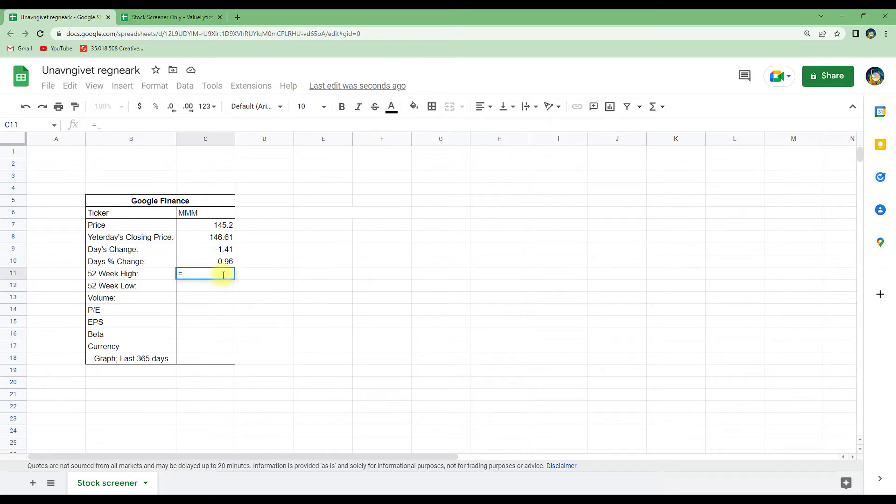
type("goo")
key("Tab")
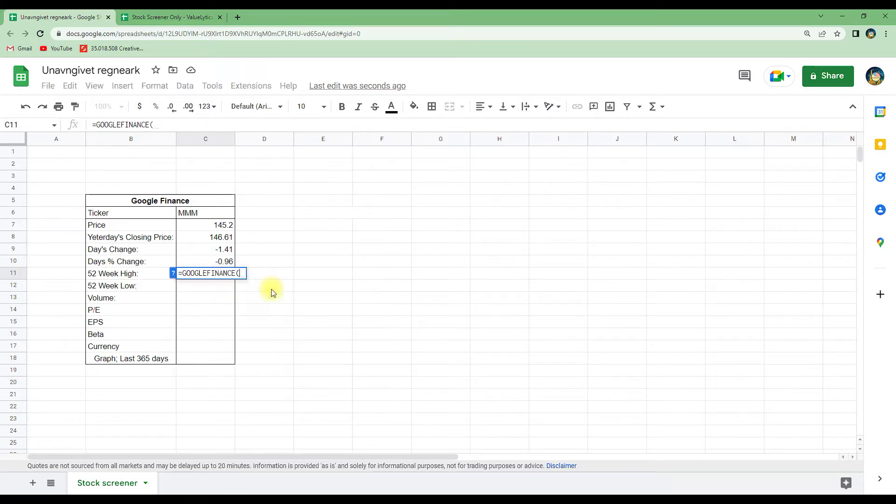
type("C6,\"high52\")")
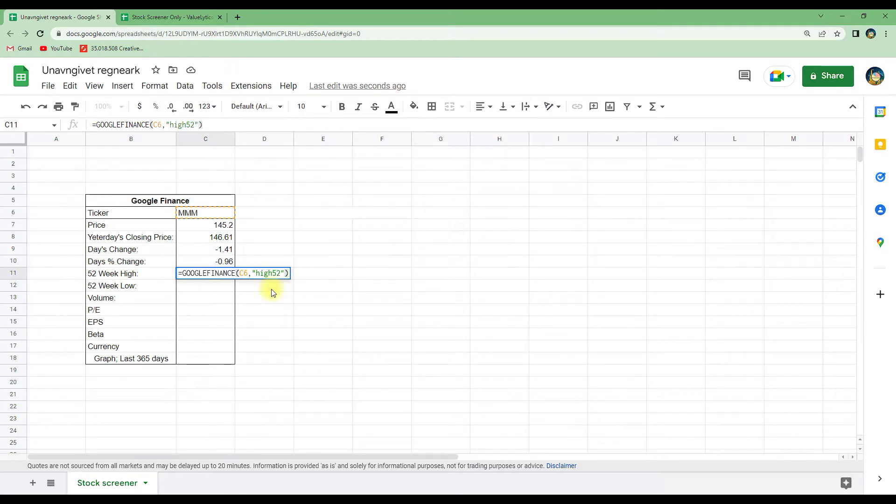
key("Return")
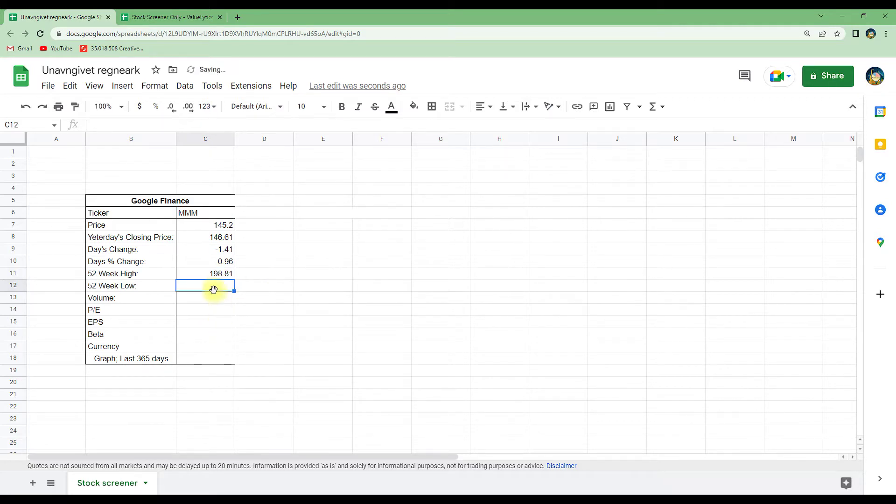
Fetch the 52-week low in C12 with the formula =GOOGLEFINANCE(C6,"low52")
type("=google")
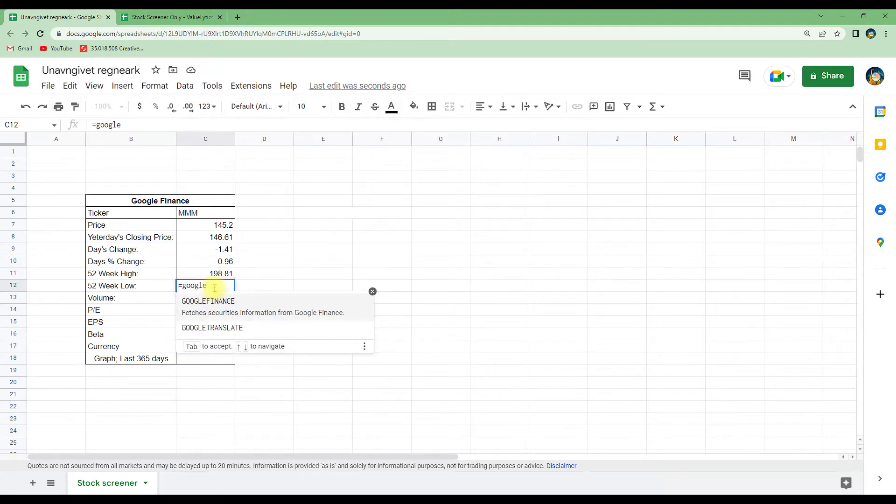
left_click(221, 317)
type("C6")
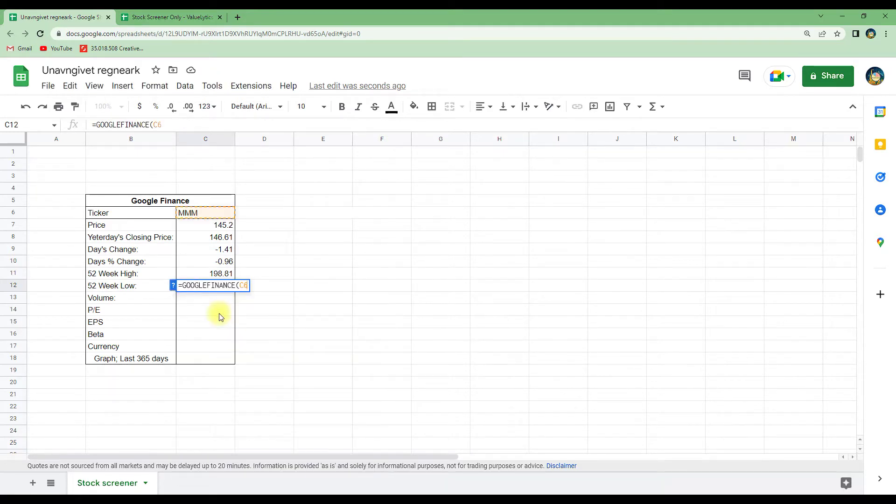
type(",")
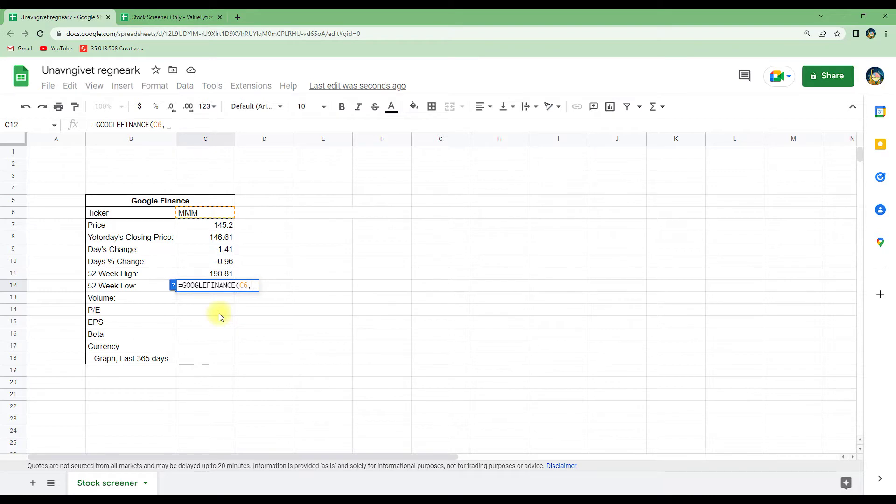
type("\"low5")
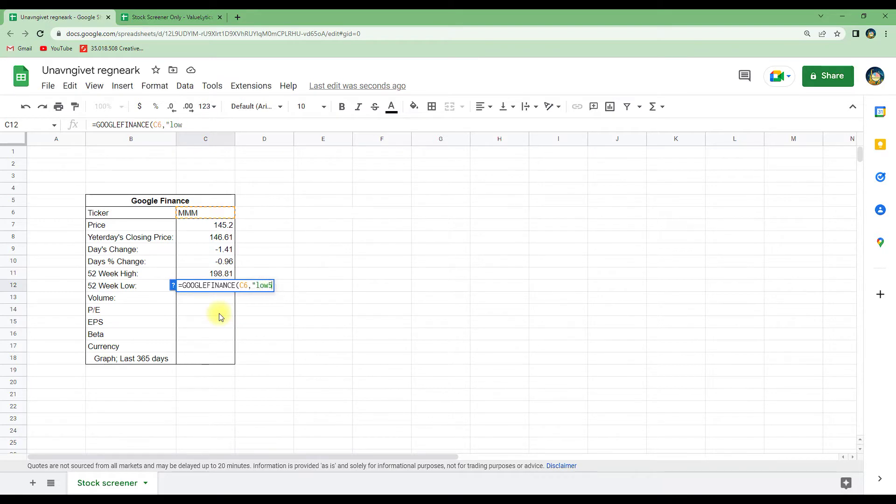
type("2\")")
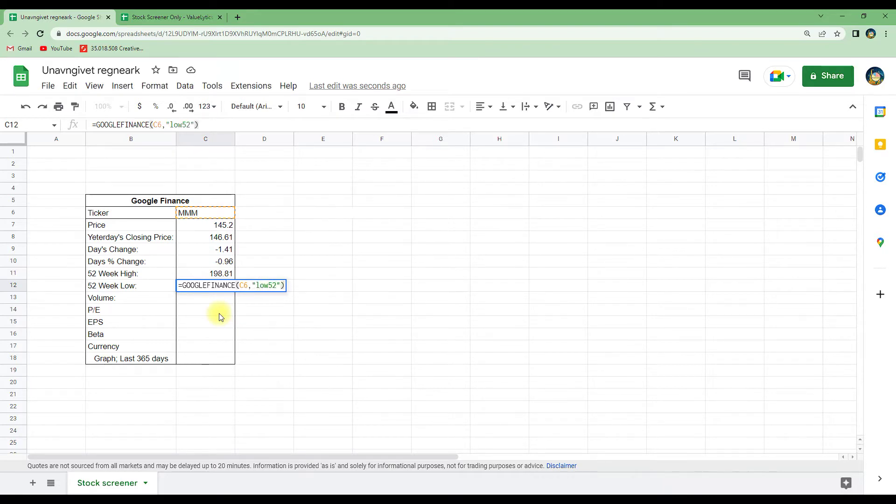
key("Return")
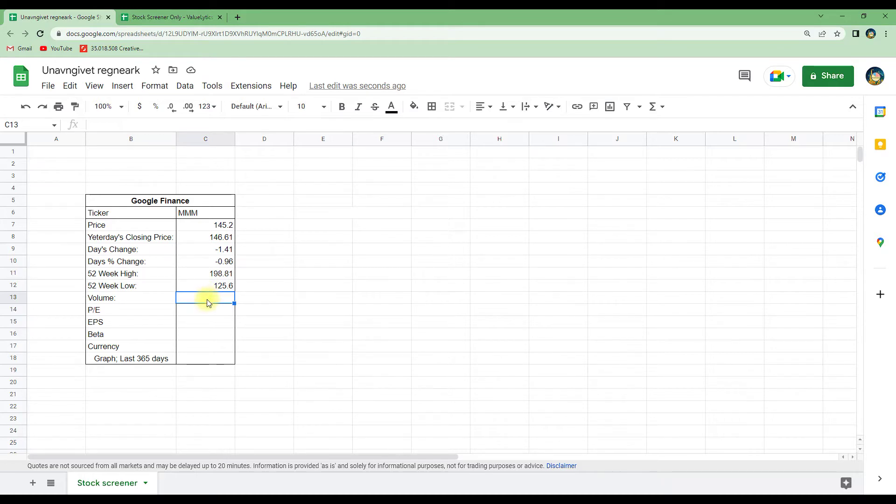
Fetch the trading volume in C13 with the formula =GOOGLEFINANCE(C6,"volume")
type("=goog")
key("Tab")
type("C6,")
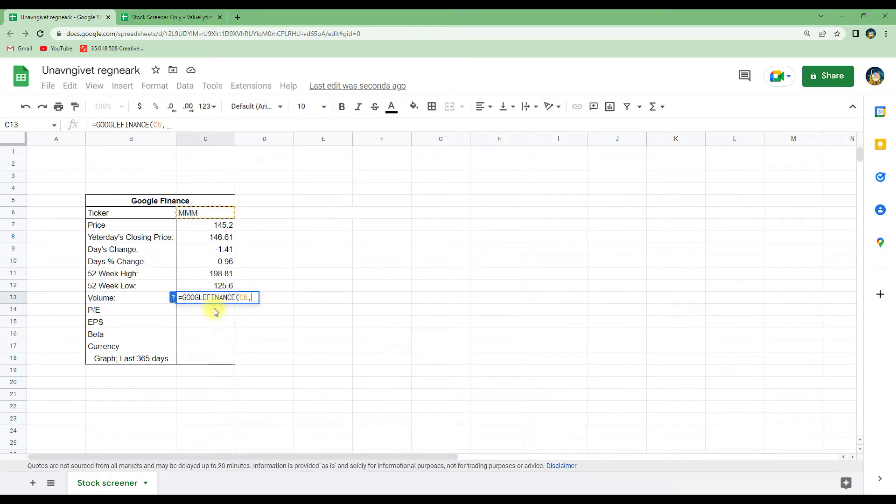
type("\"volume\")")
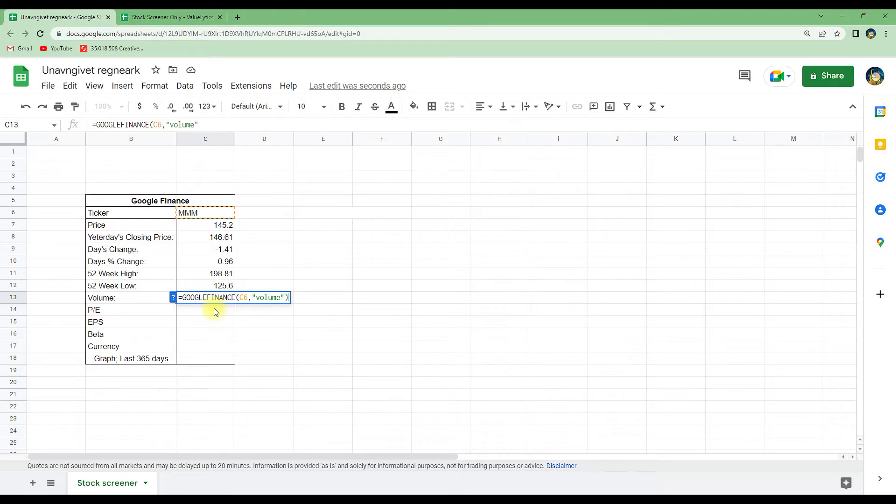
key("Return")
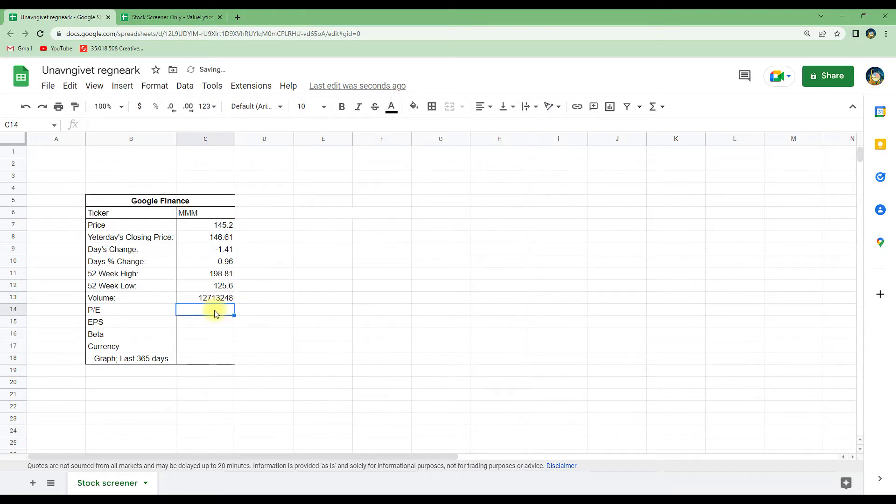
Fetch the P/E ratio in C14 with the formula =GOOGLEFINANCE(C6,"pe")
type("=")
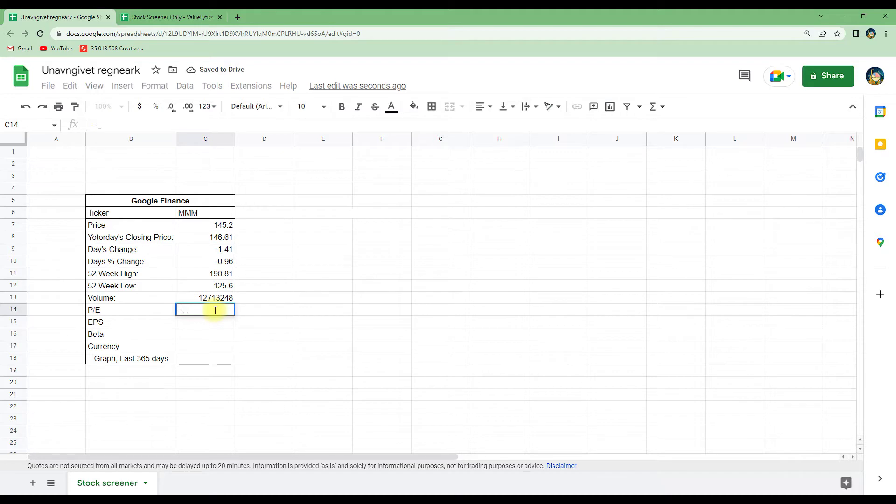
type("goo")
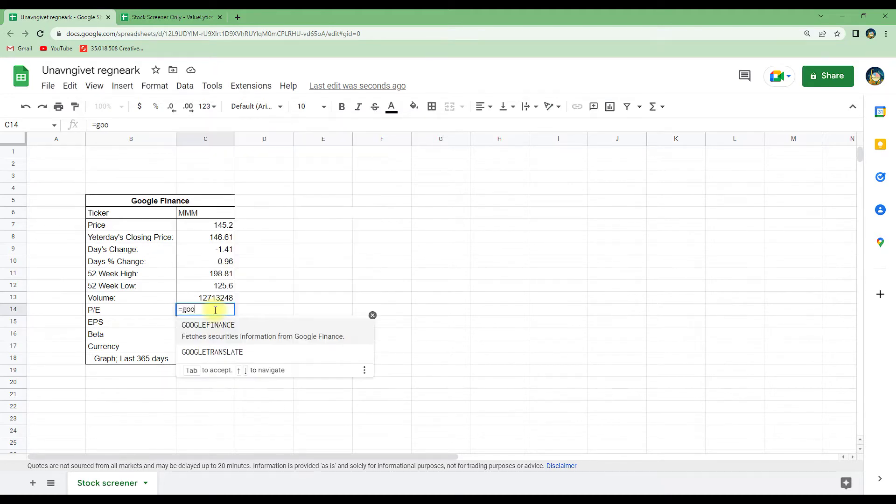
left_click(226, 325)
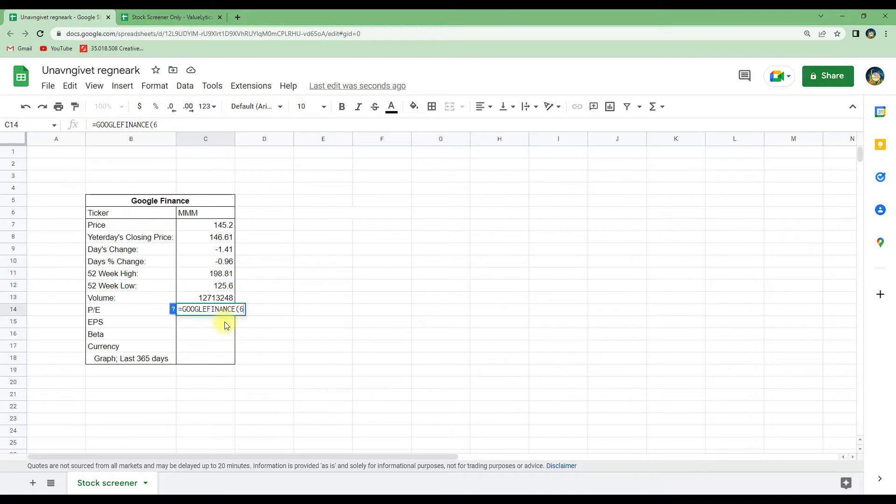
type("C6,")
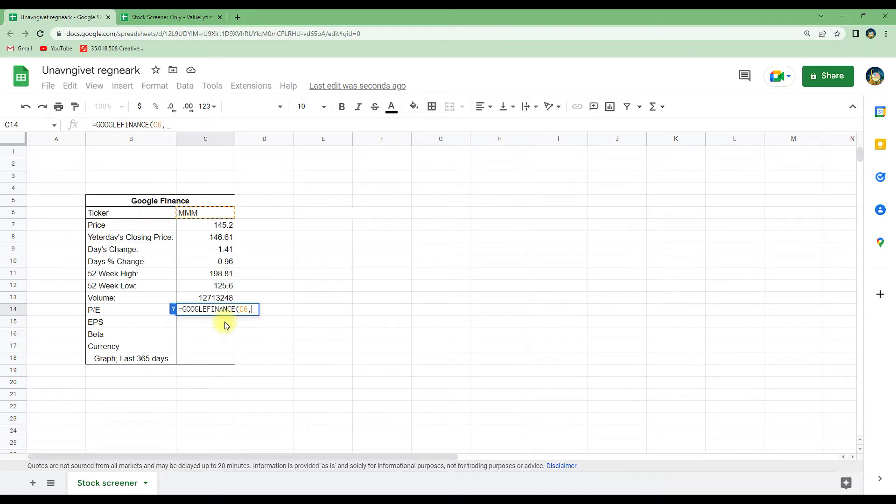
type("\"pe\")")
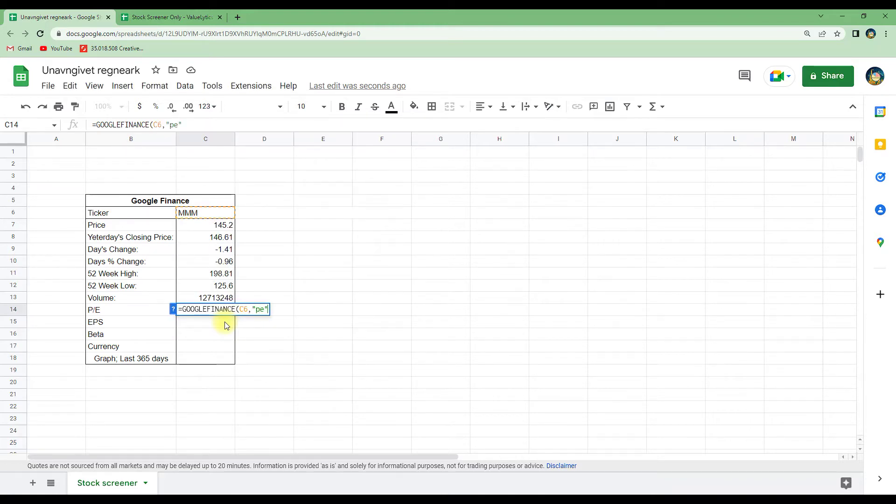
key("Return")
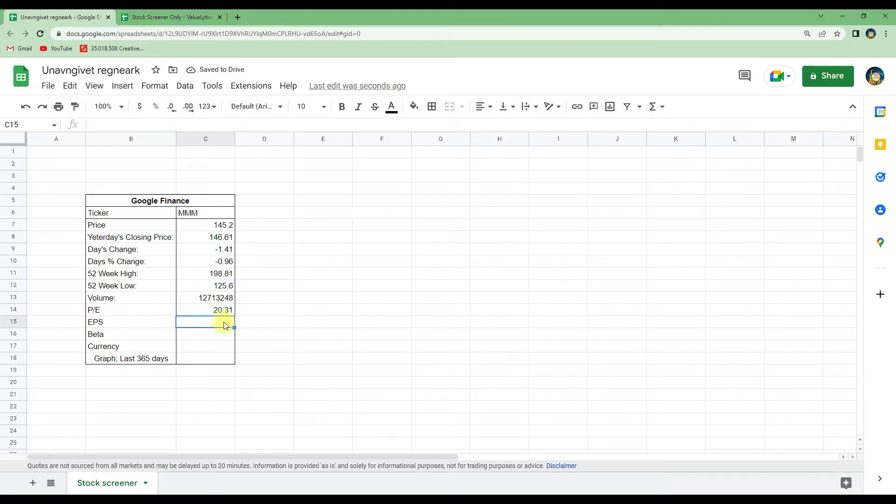
Fetch the earnings per share in C15 with the formula =GOOGLEFINANCE(C6,"eps")
type("=google")
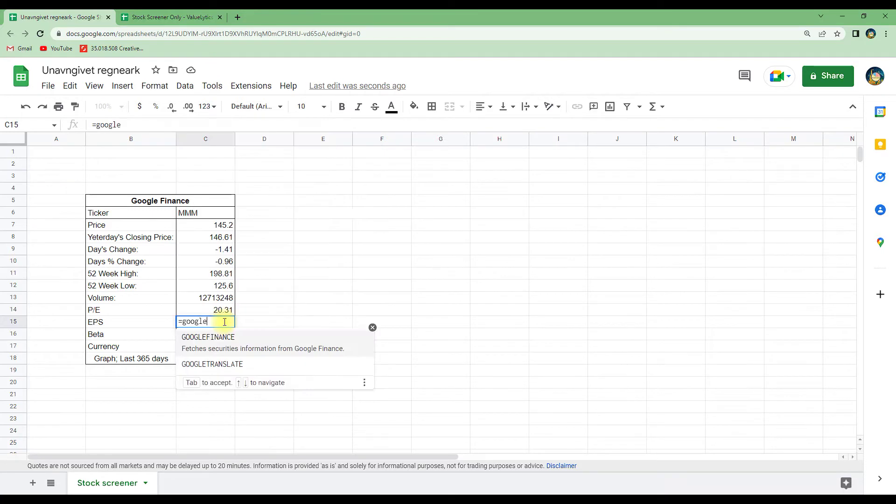
key("Tab")
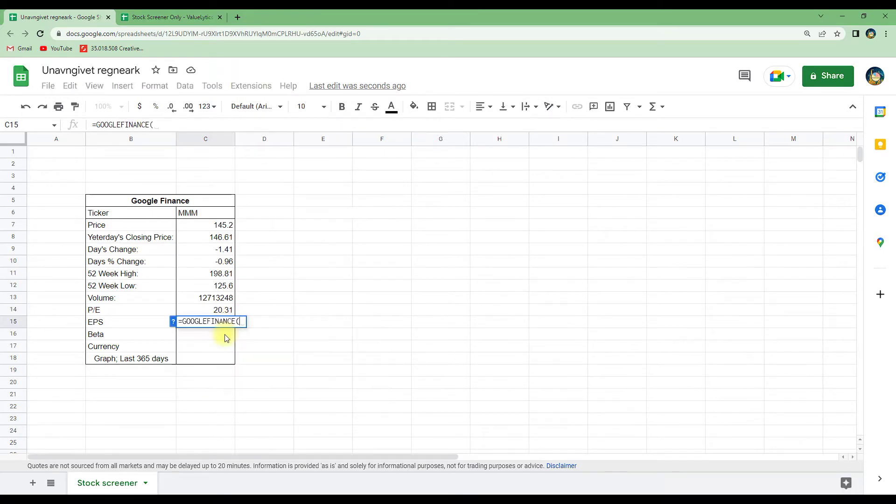
type("C6")
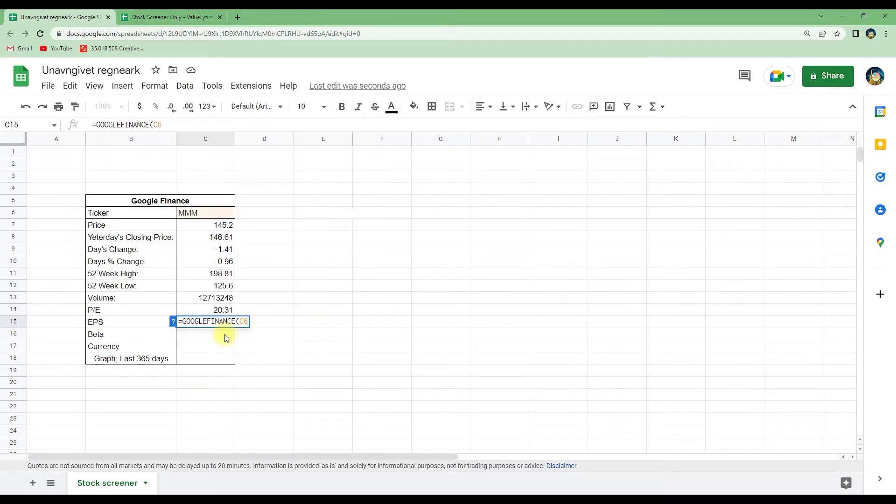
type(",\"eps\"")
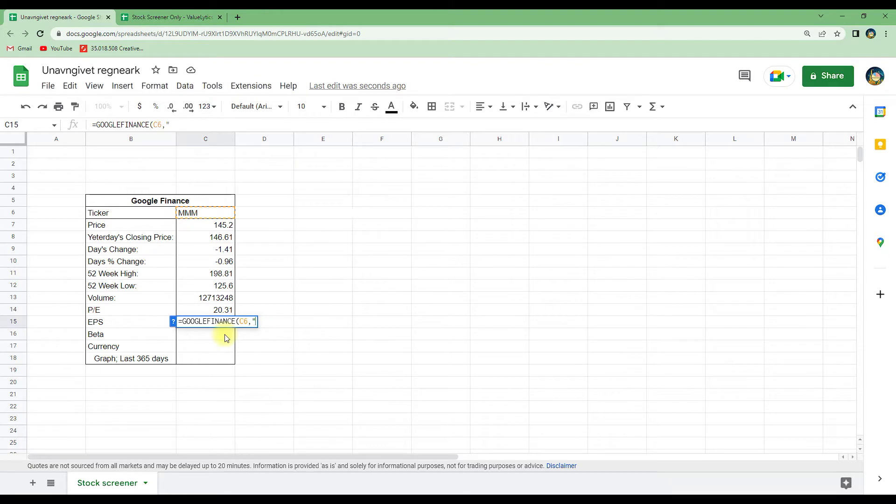
type(")")
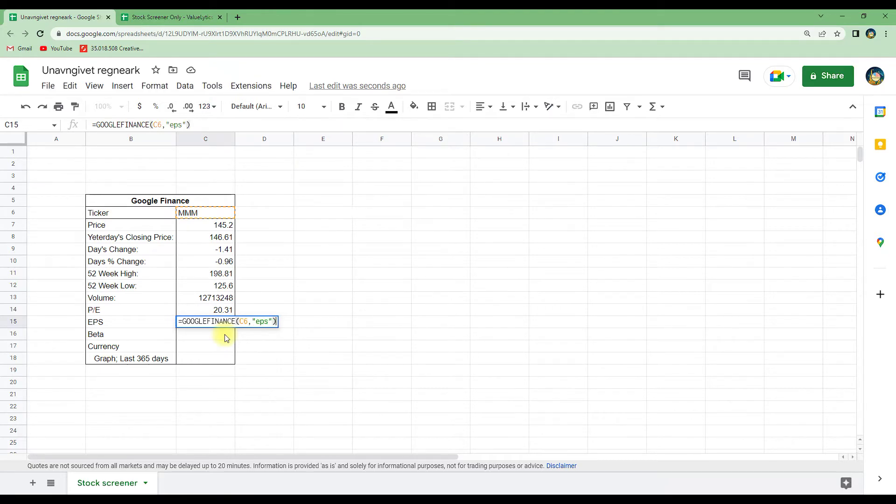
key("Return")
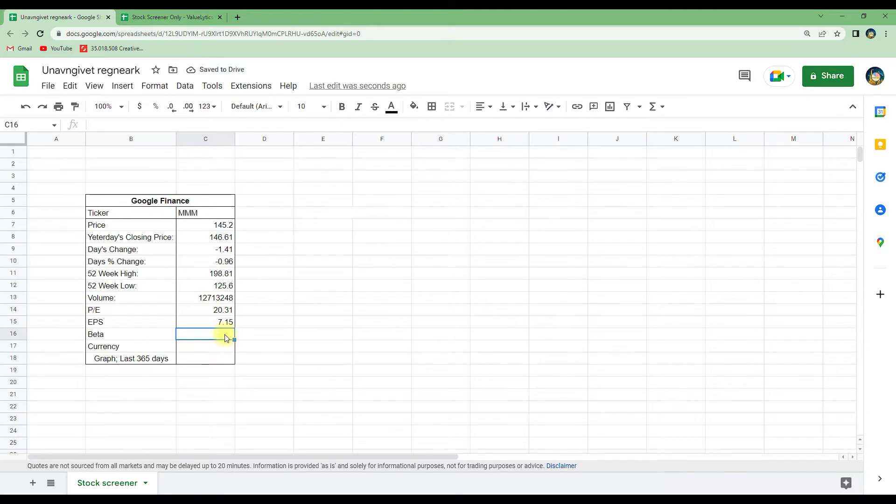
Fetch the beta in C16 with the formula =GOOGLEFINANCE(C6,"beta")
type("=")
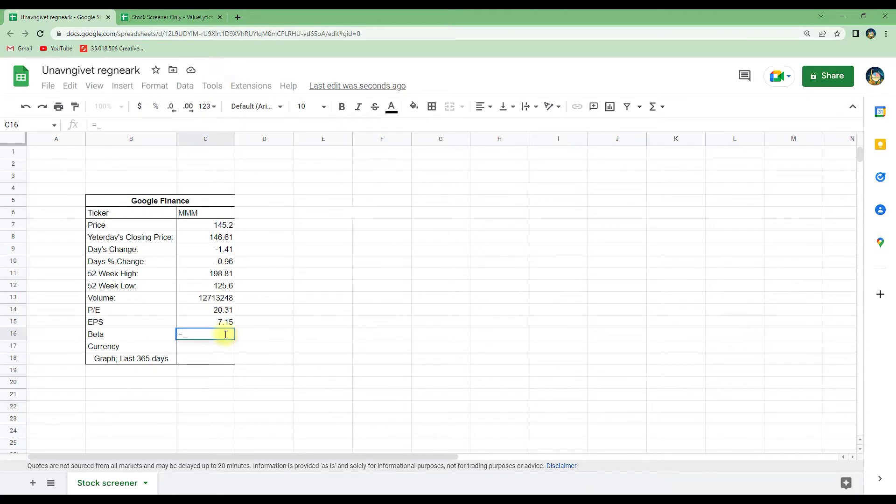
type("goo")
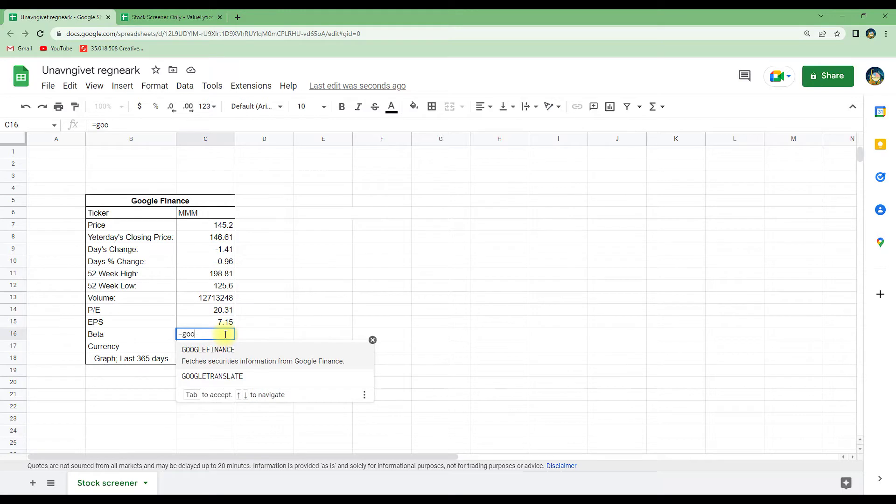
left_click(234, 366)
type("C")
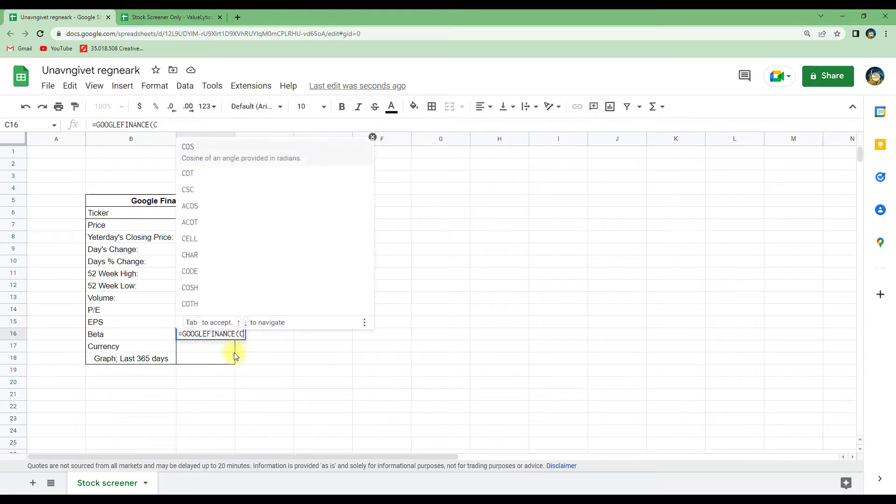
type("6,\"beta")
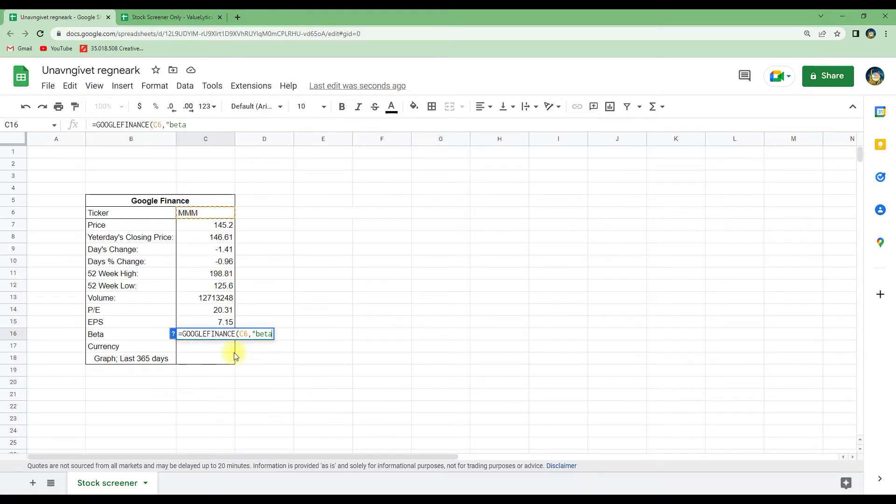
type("\")")
key("Return")
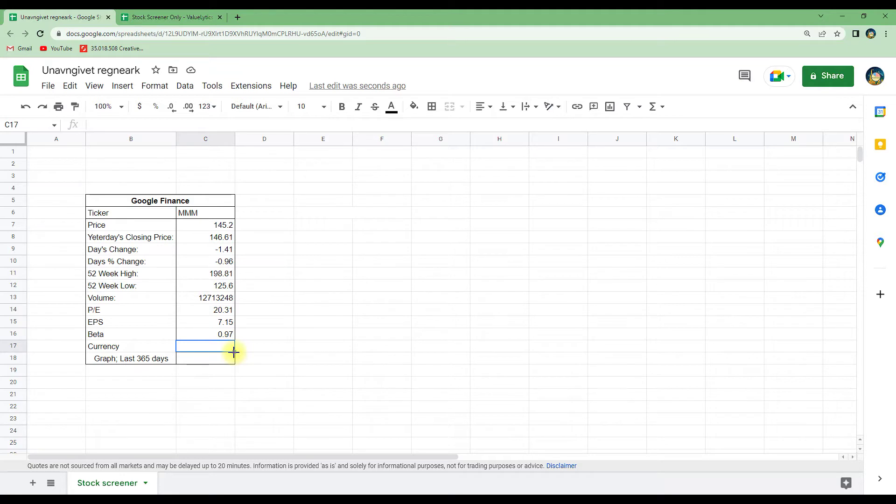
Fetch the trading currency in C17 with the formula =GOOGLEFINANCE(C6,"currency")
type("goo")
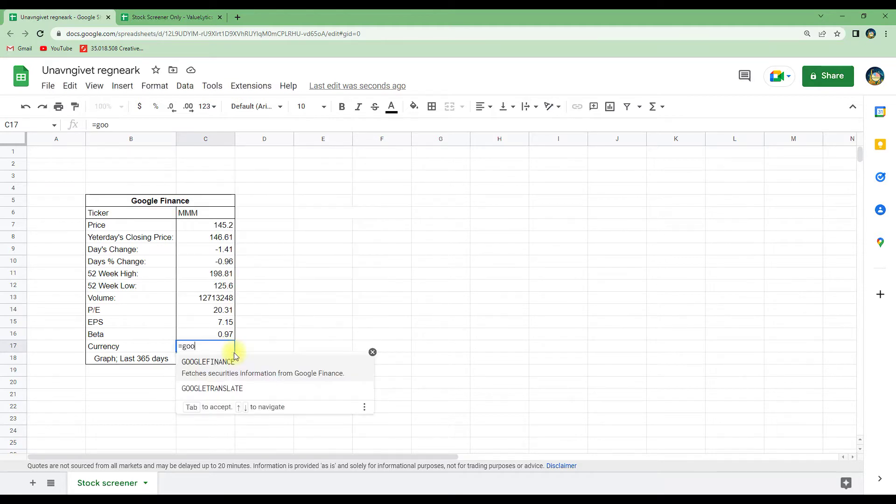
left_click(237, 367)
type("C6")
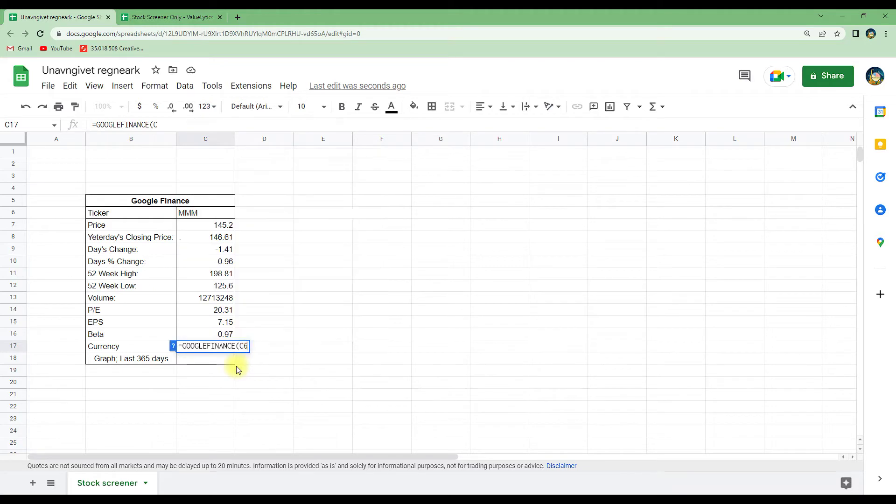
type(",\"currency\")")
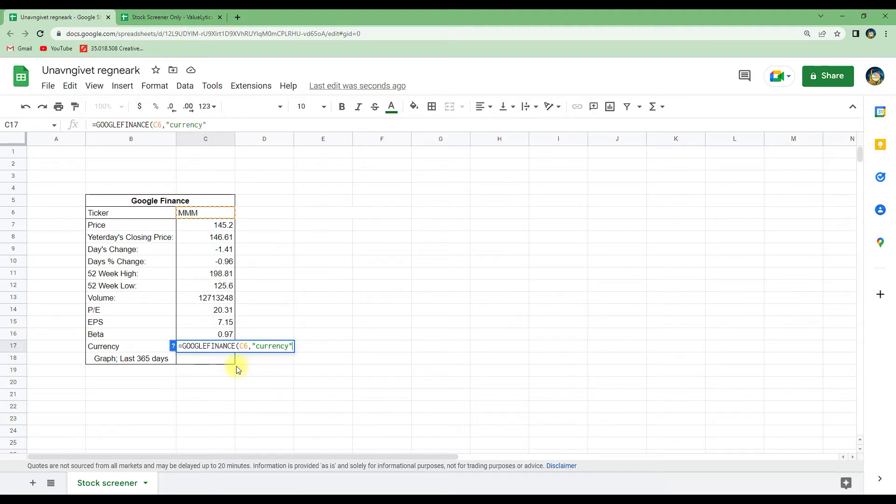
key("Return")
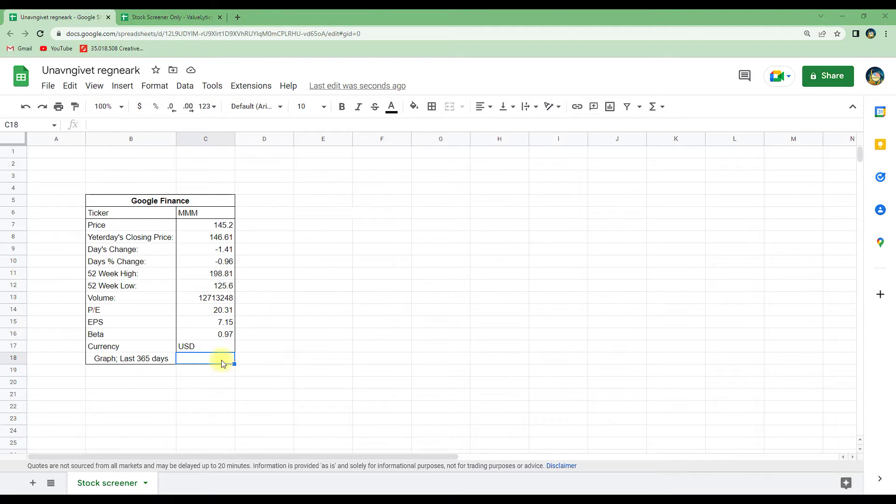
Chart the last 365 days of prices in C18 with the formula =SPARKLINE(INDEX(GOOGLEFINANCE(C6,"price",today()-365,today()),,2))
type("=sparklin")
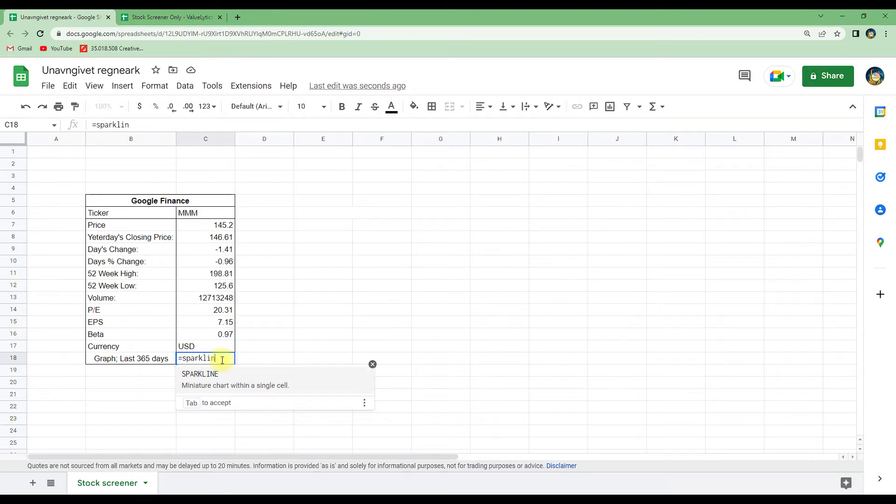
left_click(224, 382)
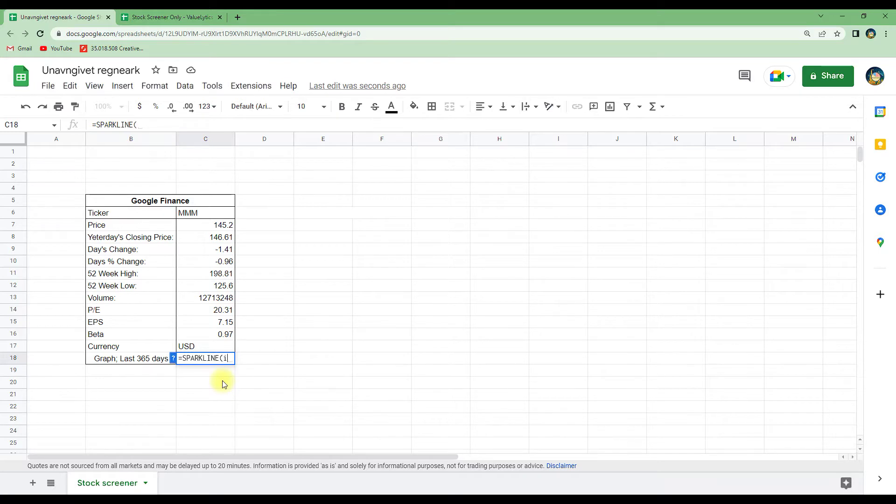
type("index")
left_click(222, 380)
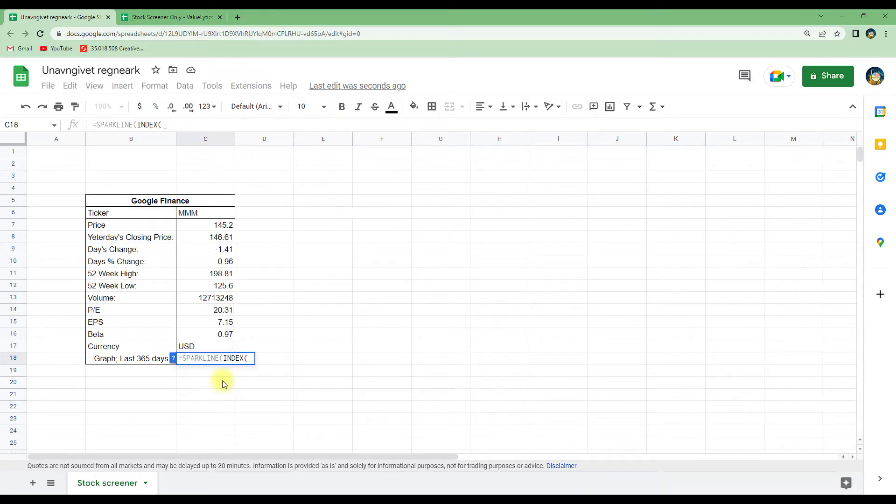
type("goog")
left_click(224, 383)
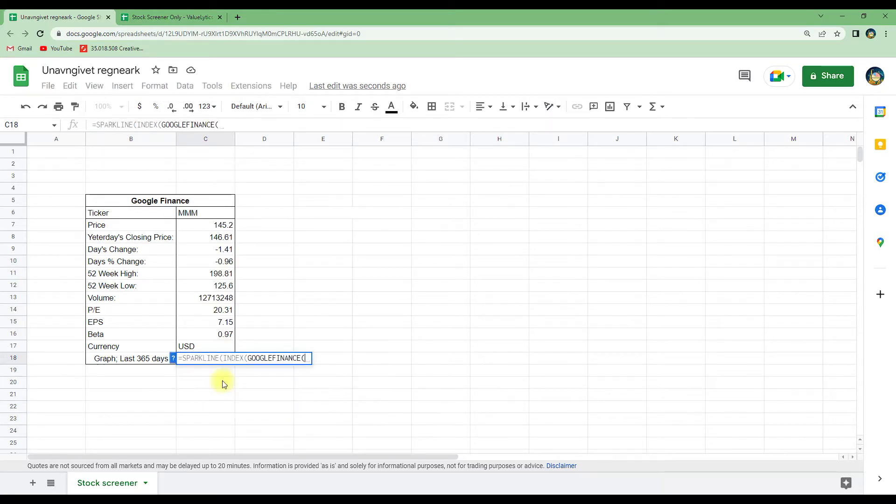
type("C6,\"price\"")
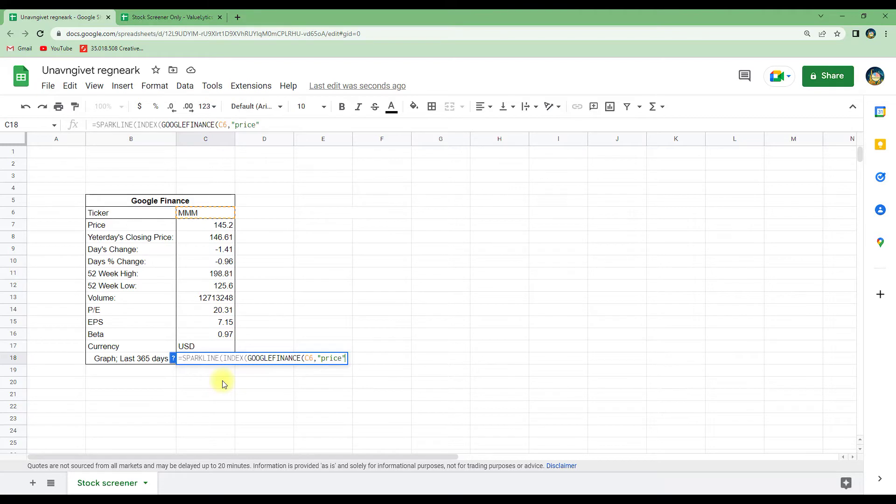
type(",")
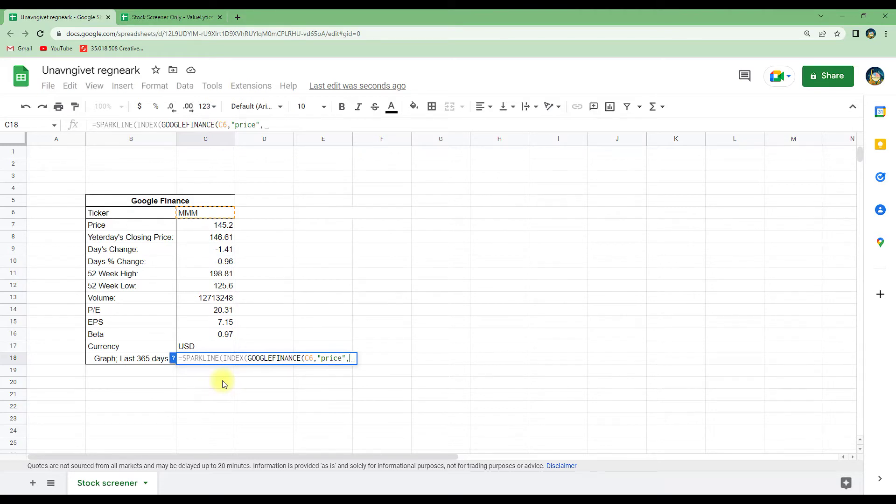
type("today(")
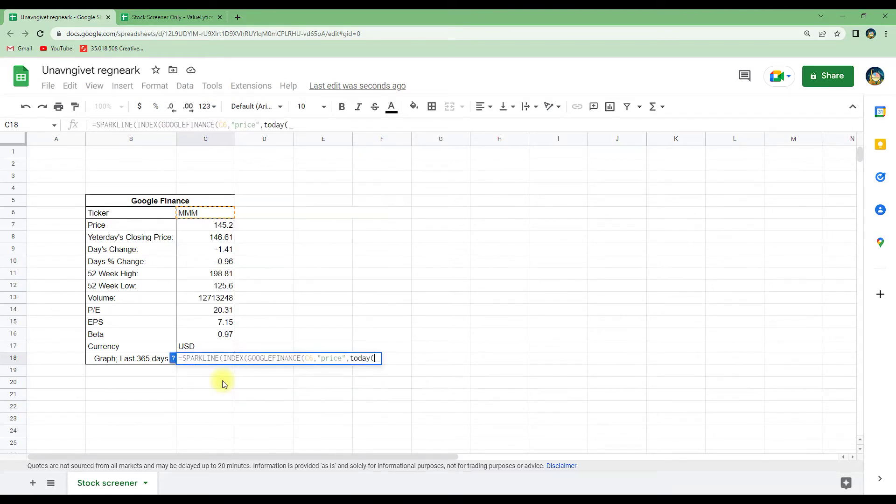
type(")-365")
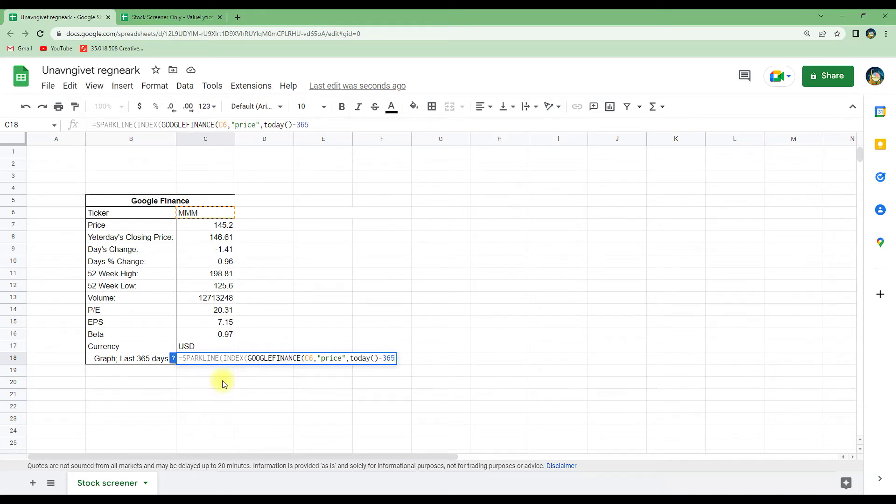
type(",")
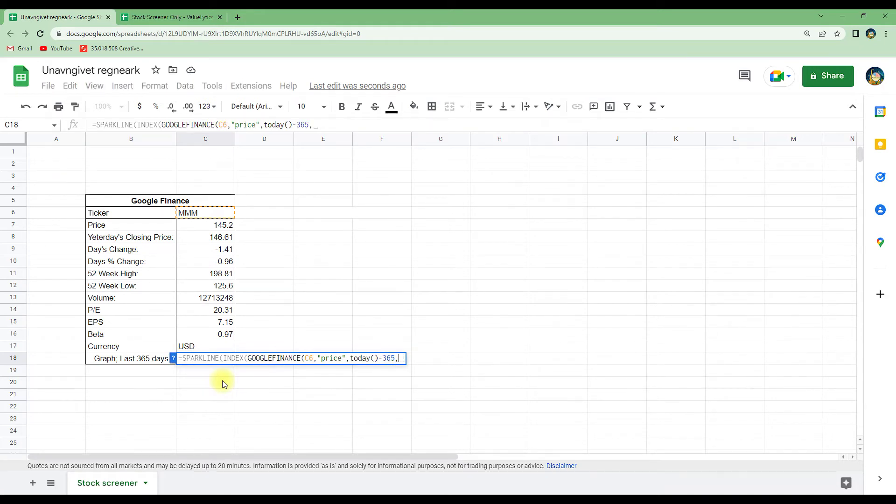
type("today())")
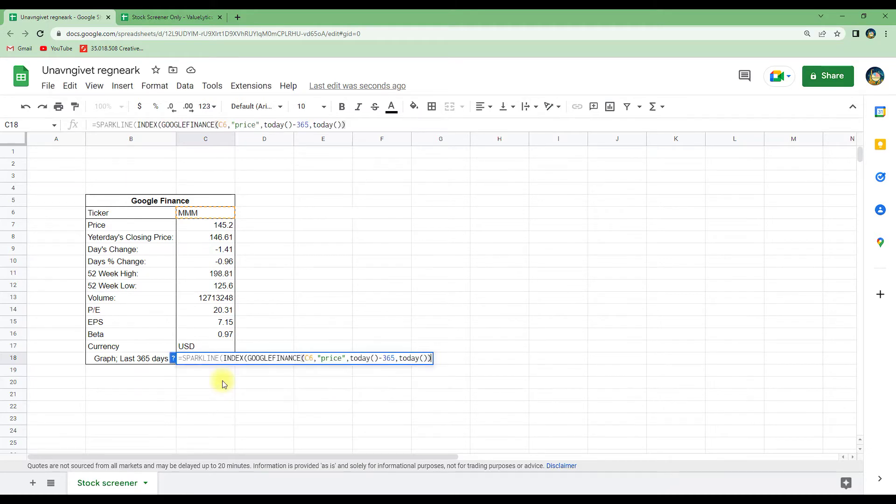
type(",,")
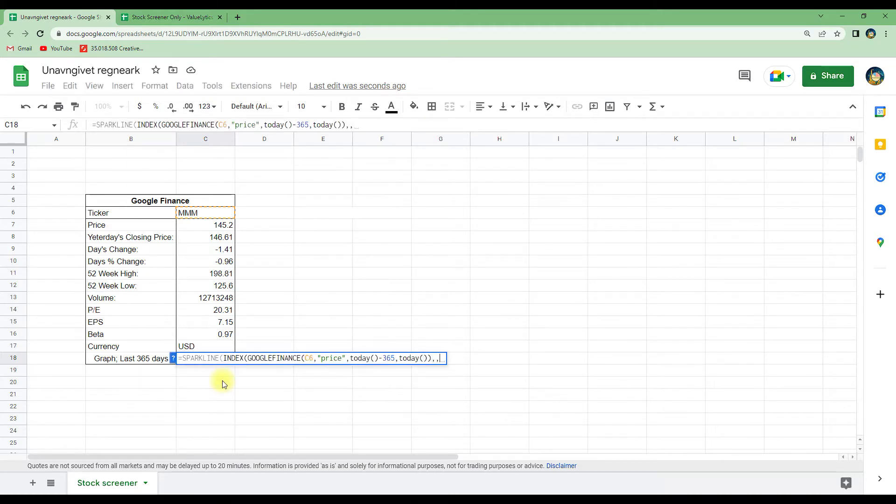
type("2)")
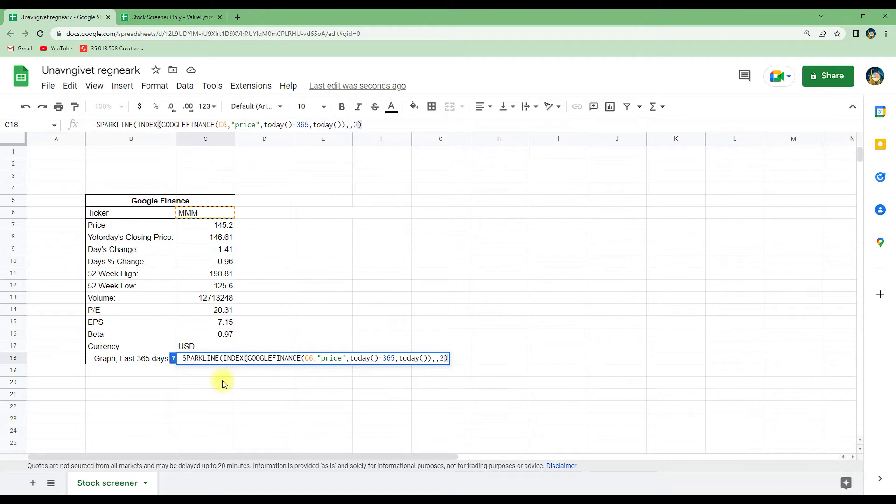
key("Return")
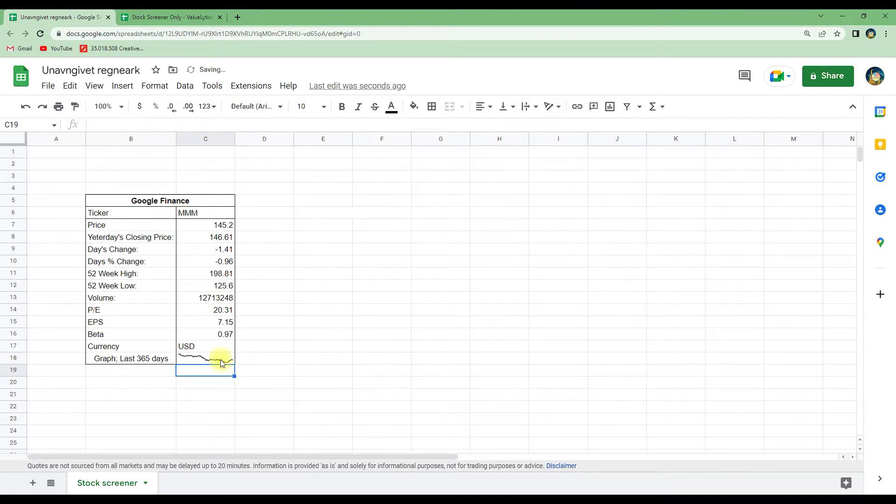
Merge C18:G25 to enlarge the sparkline, and merge B18:B25 for its "Graph; Last 365 days" label
left_click(220, 357)
left_click_drag(221, 359, 455, 442)
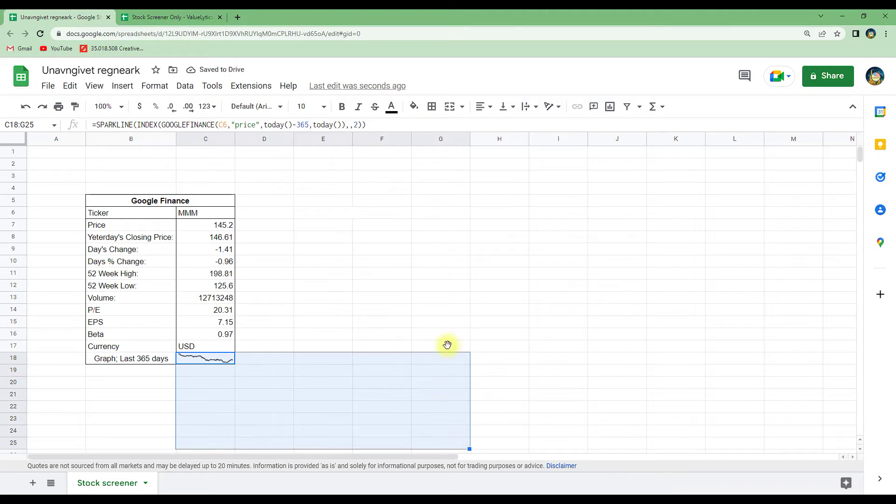
left_click(453, 108)
left_click_drag(140, 360, 153, 441)
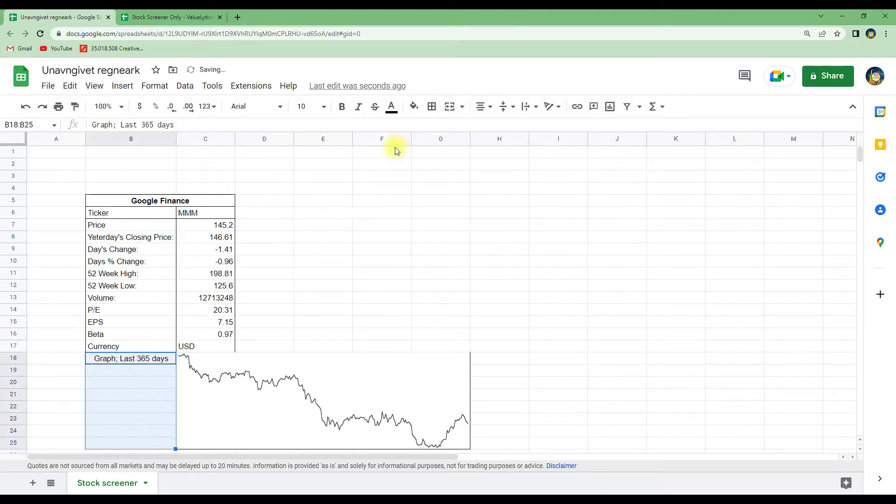
left_click(450, 106)
scroll(350, 330, "down", 2)
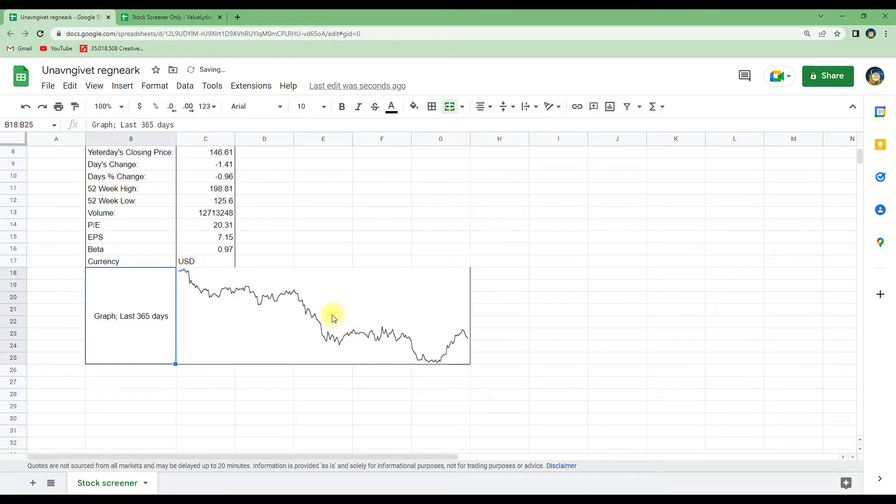
scroll(331, 314, "up", 2)
Extend the merged cell's SPARKLINE formula with the options {"charttype","column";"color","darkgreen"}
left_click(323, 368)
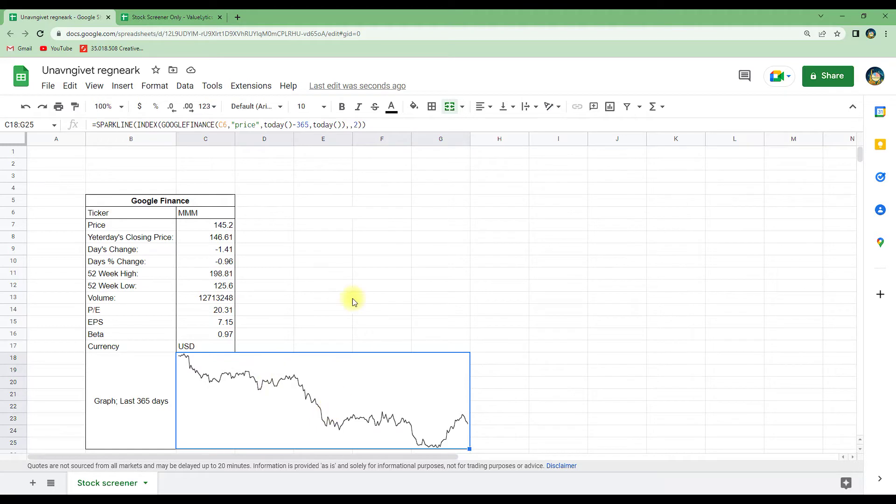
left_click(362, 124)
type(", ")
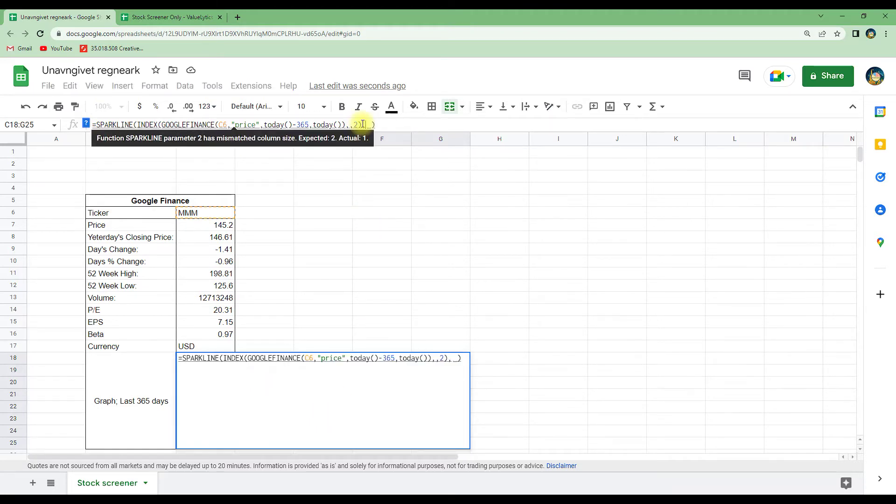
type("{\"")
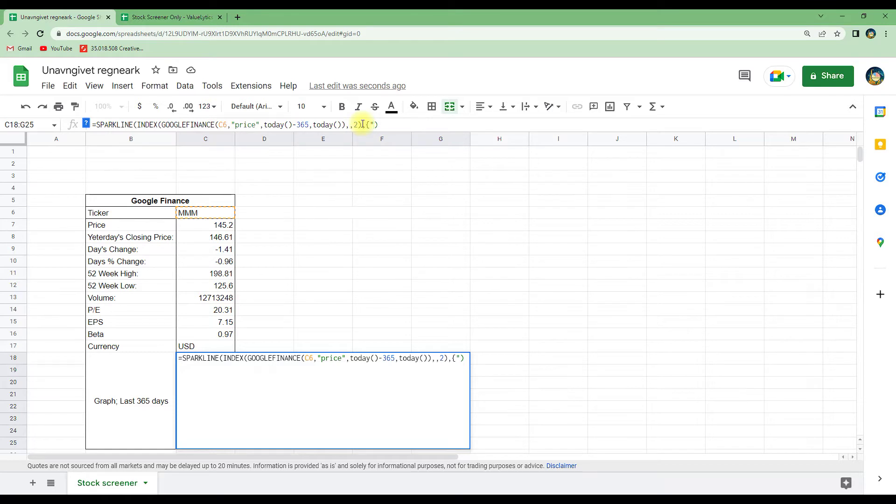
type("chart")
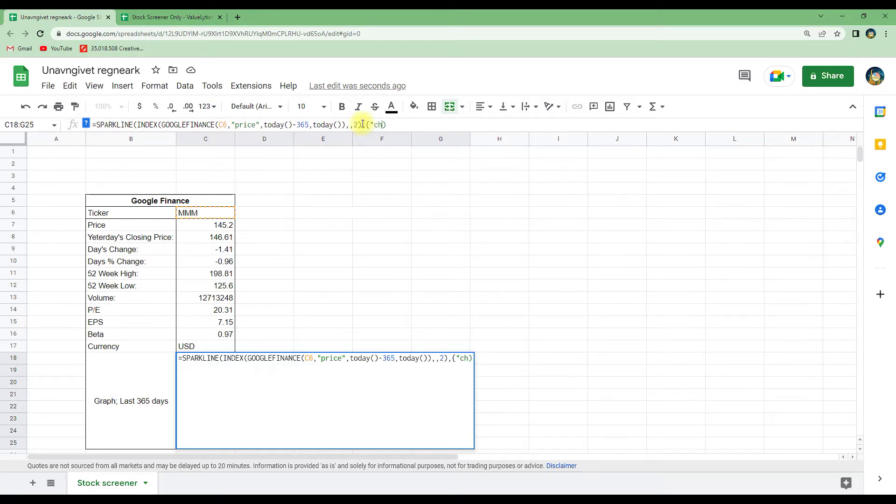
type("type\"")
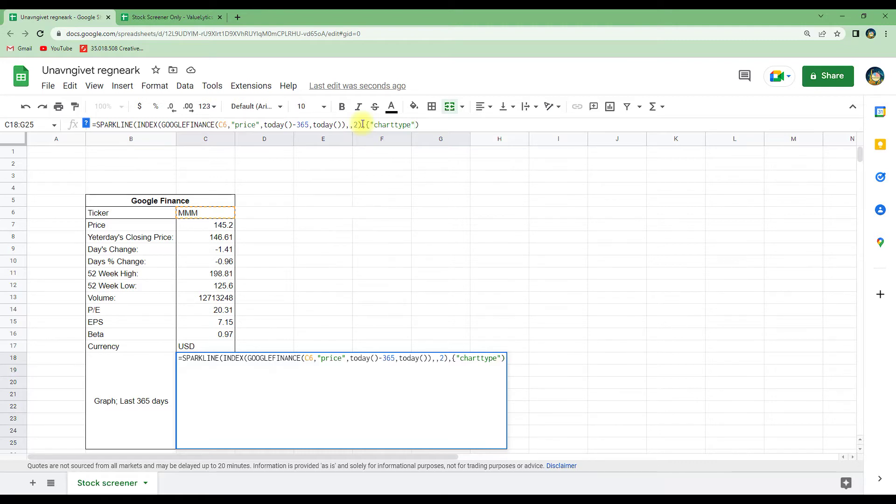
type(",\"column\"")
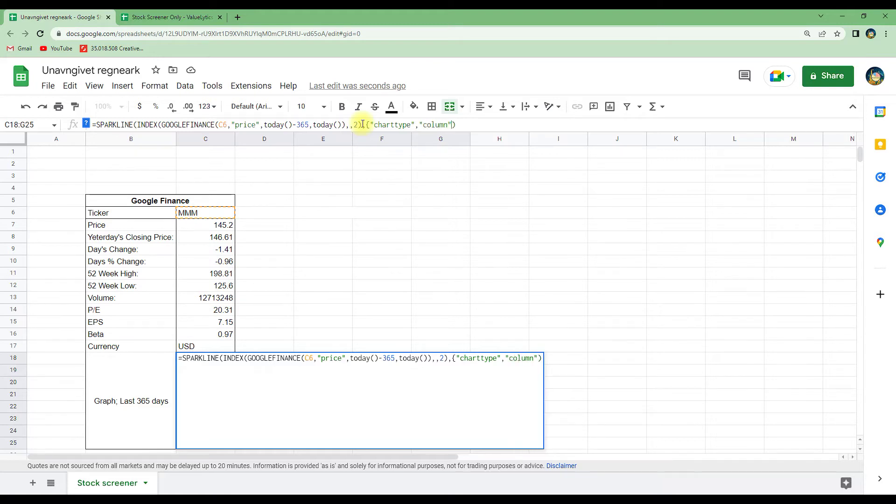
type(";")
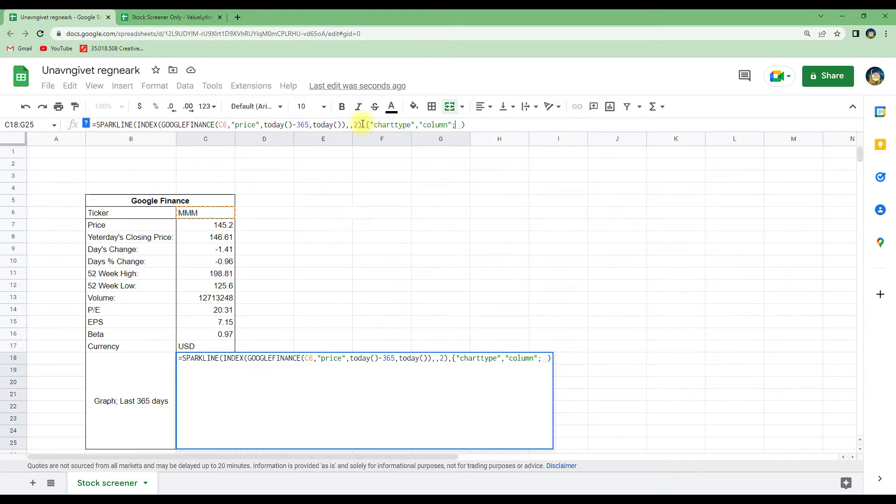
type("\"color\",")
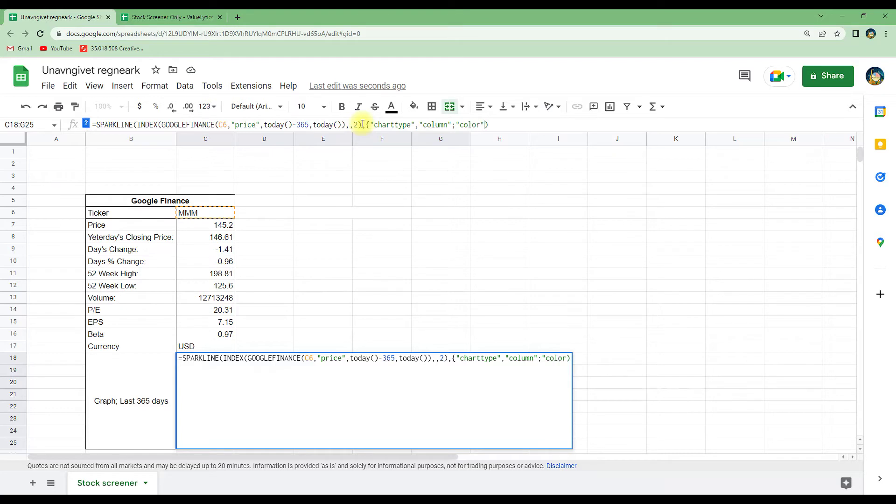
type("\"dark")
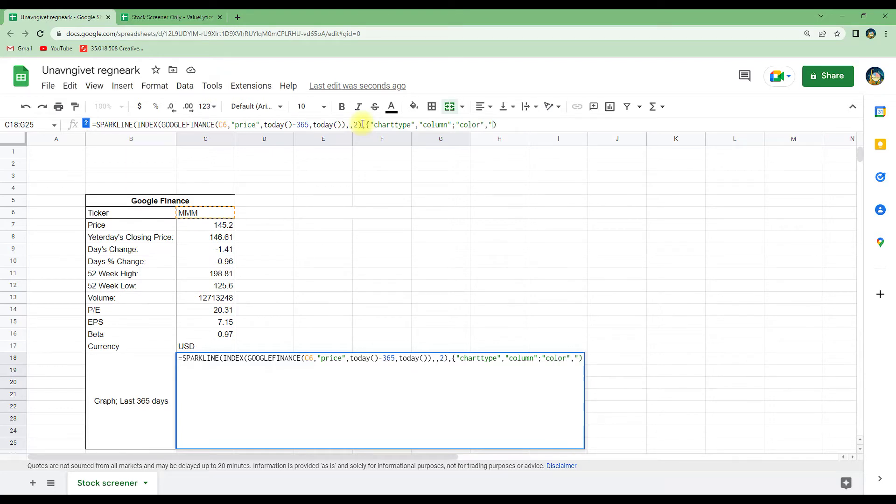
type("green\"")
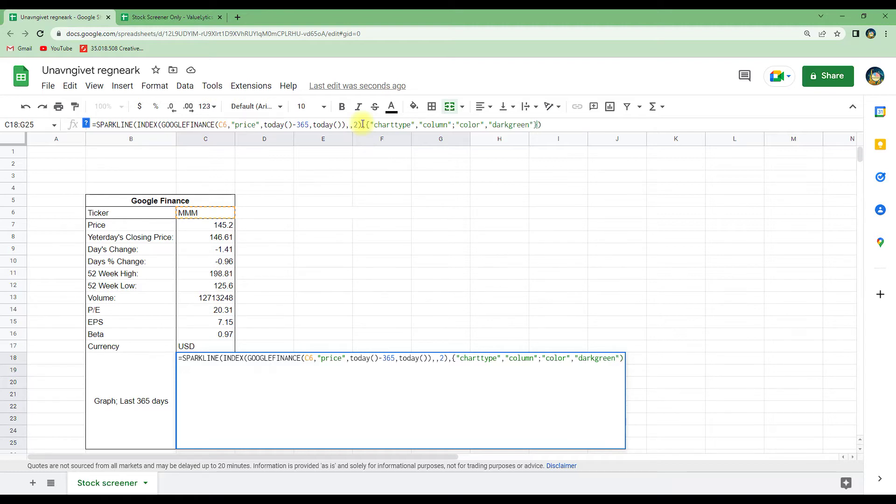
type("})")
key("BackSpace")
key("Return")
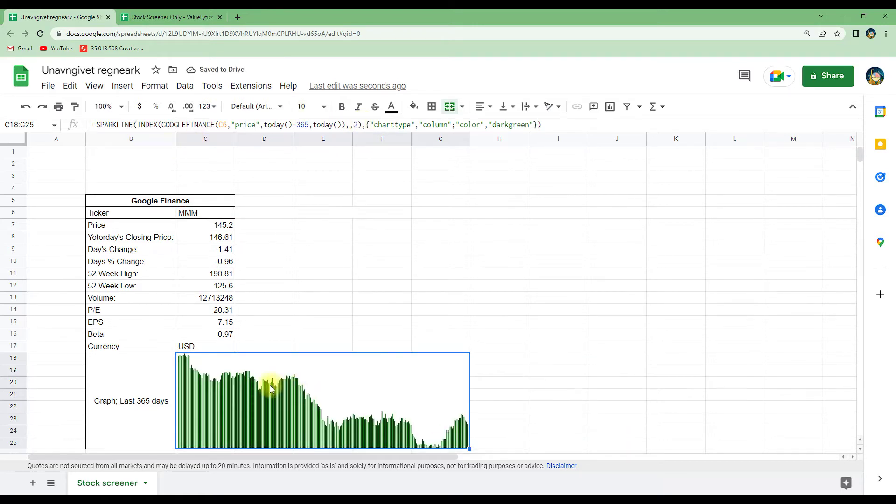
Set the color option in the column sparkline's formula to "blue"
left_click_drag(529, 125, 493, 125)
type("blue")
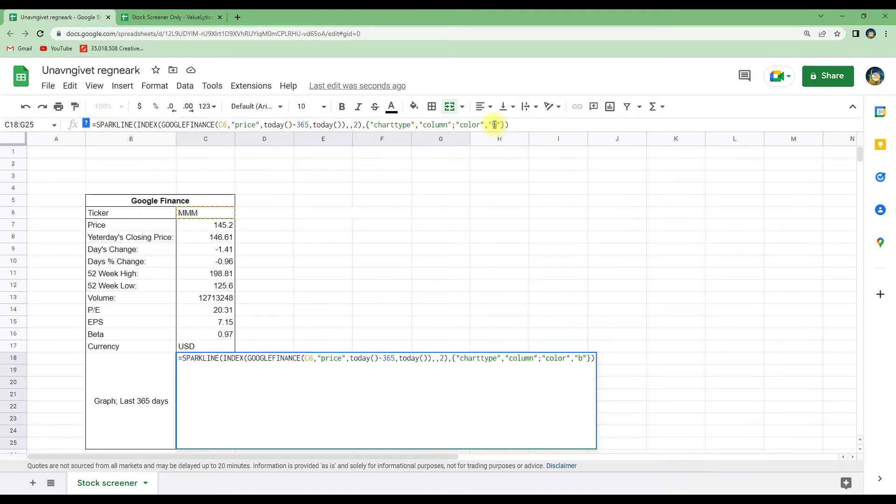
key("Return")
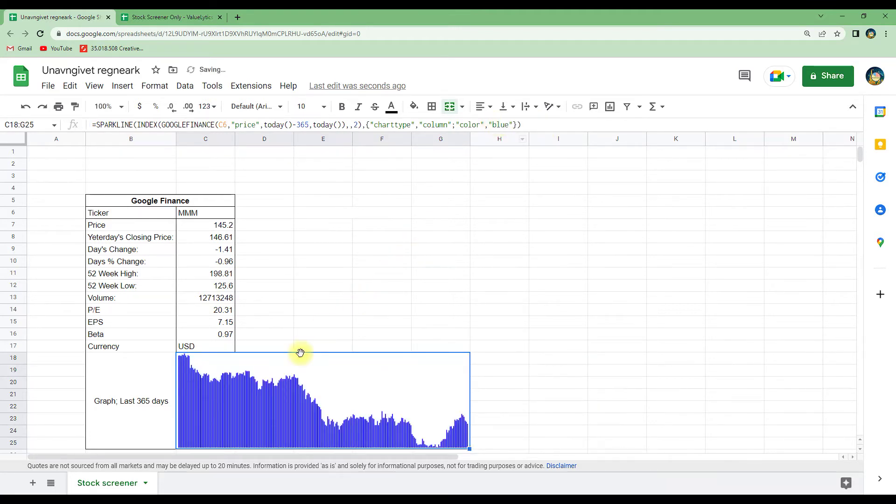
left_click(303, 334)
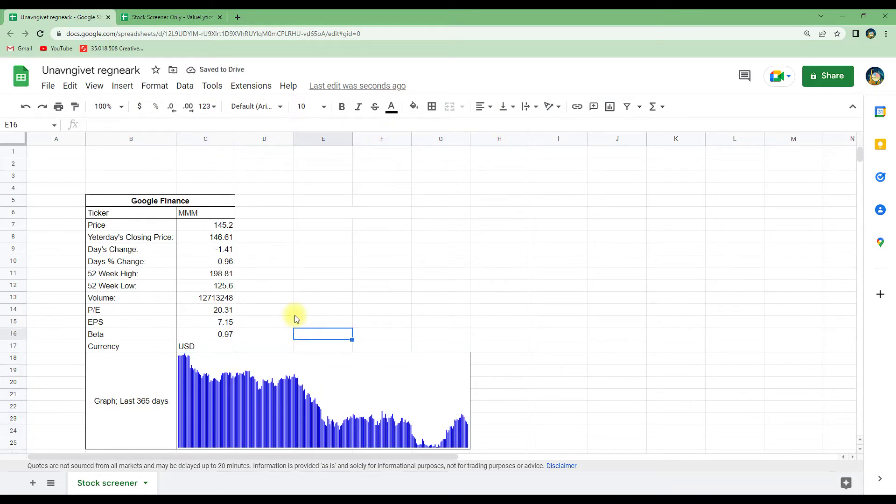
Change the ticker in C6 to SWK
left_click(203, 214)
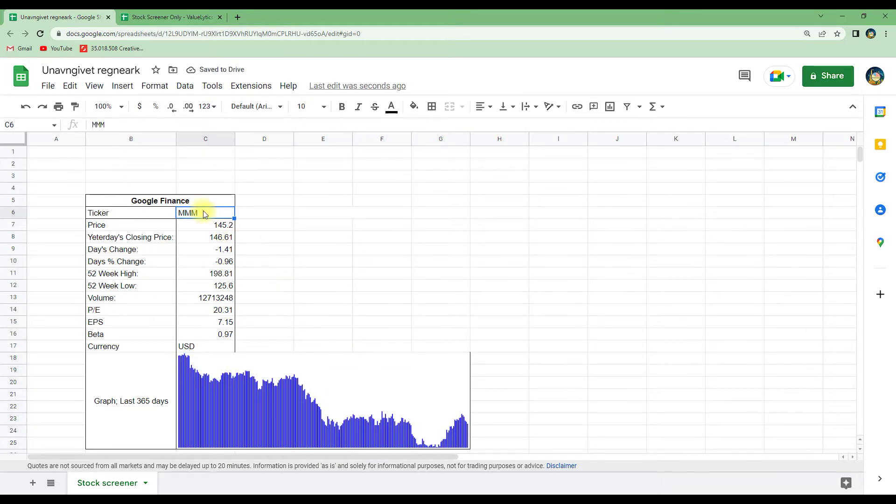
type("SWK")
key("Return")
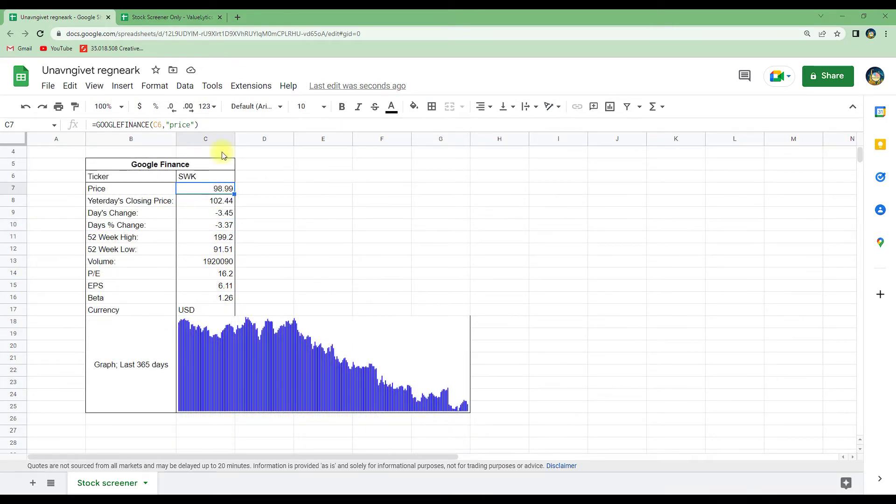
Change the ticker in C6 to NOVO-B and inspect the P/E, EPS and Beta cells
left_click(216, 175)
type("NOVO-N")
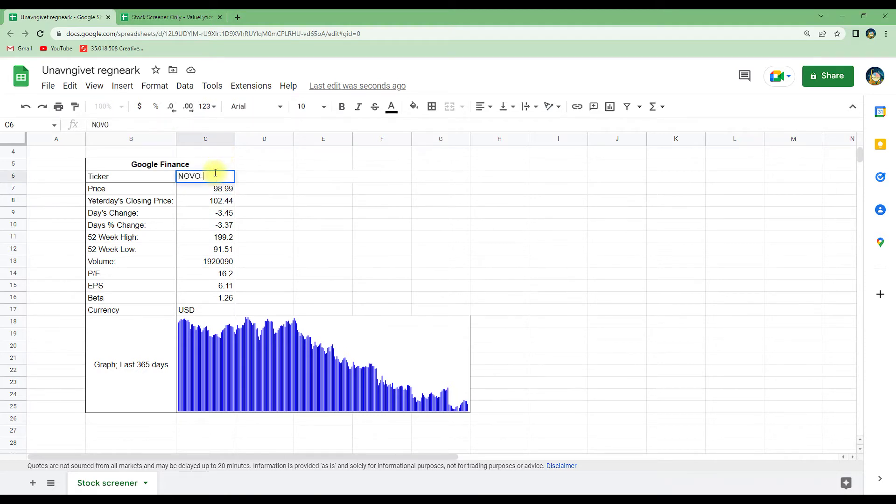
key("BackSpace")
type("B")
key("Return")
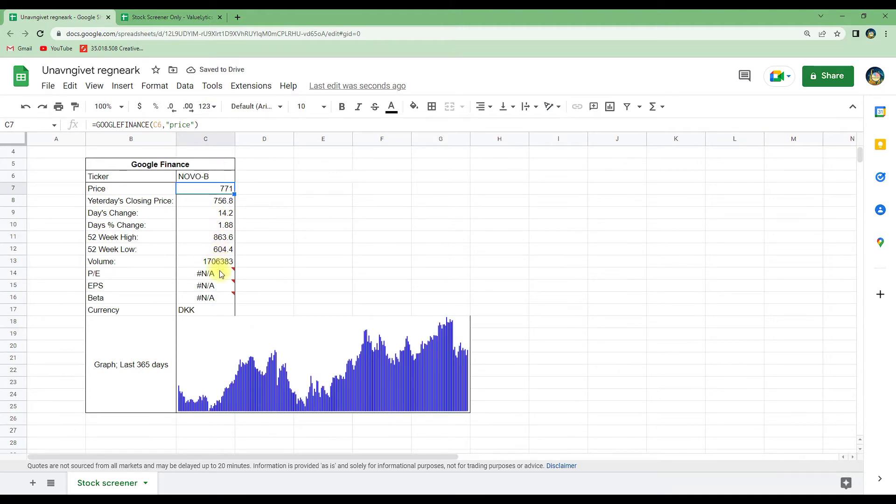
mouse_move(221, 273)
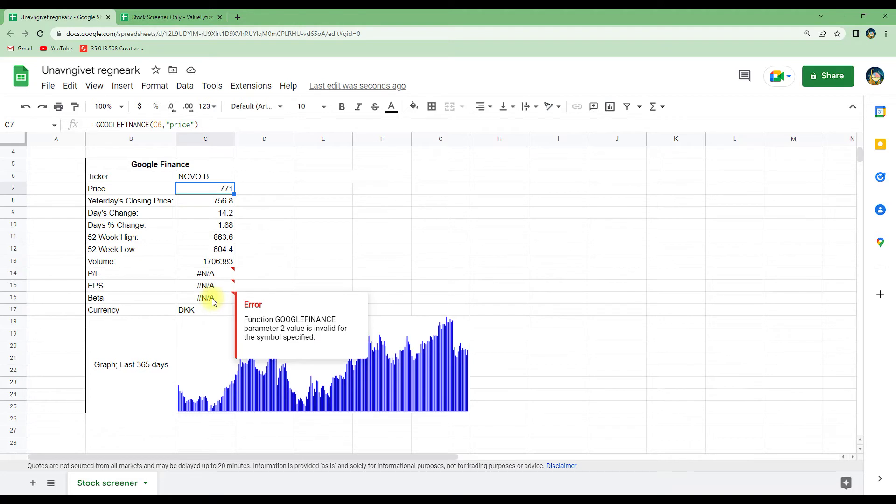
Change the ticker in C6 to BMW
left_click(228, 180)
type("BMW")
key("Return")
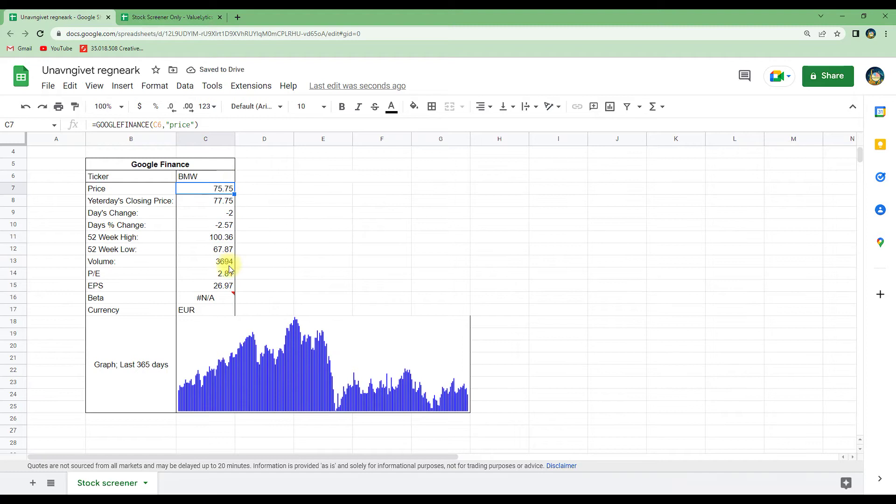
Change the ticker in C6 to LOR
left_click(203, 176)
type("LO")
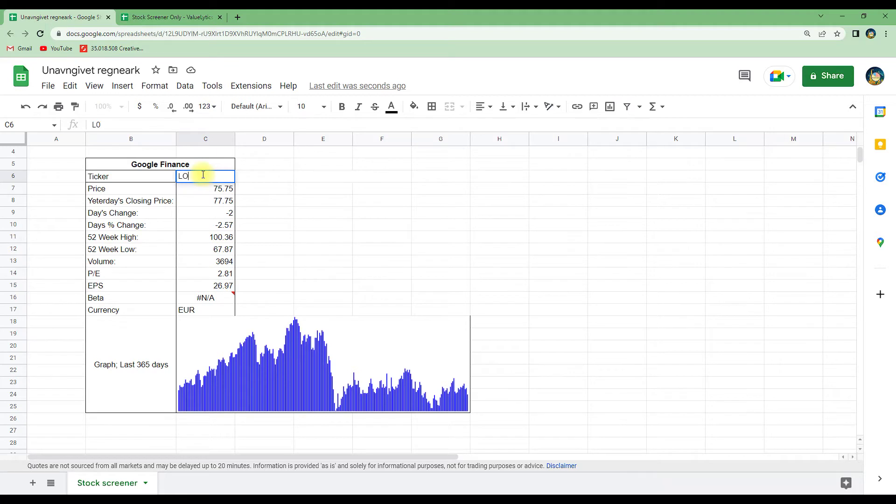
type("R")
key("Return")
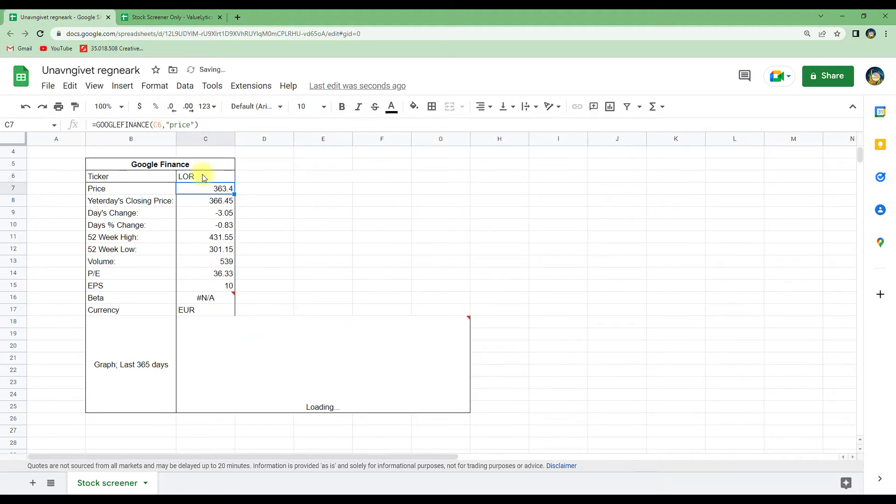
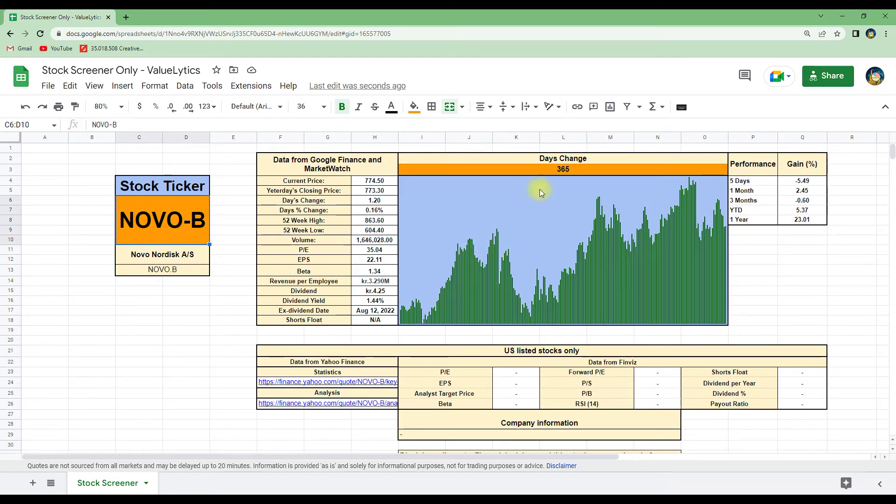
In the Stock Screener Only - ValueLytics spreadsheet, set the Days Change value above the graph to 1000
left_click(563, 172)
type("1000")
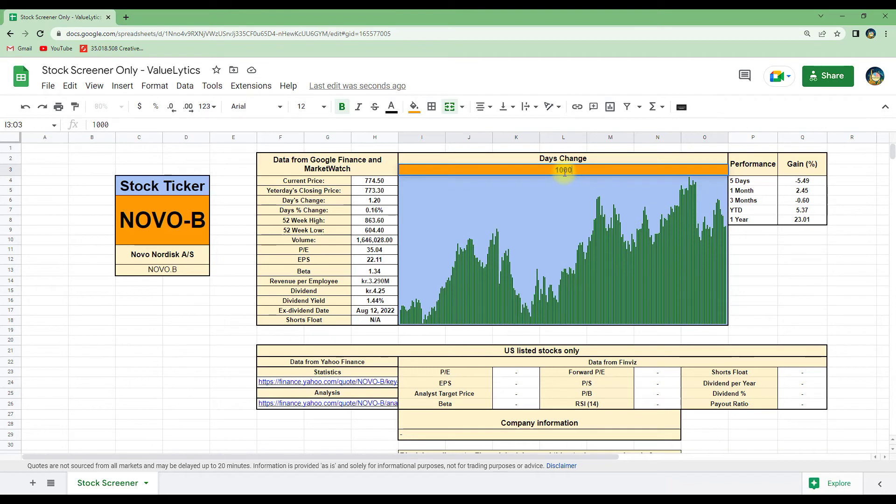
key("Return")
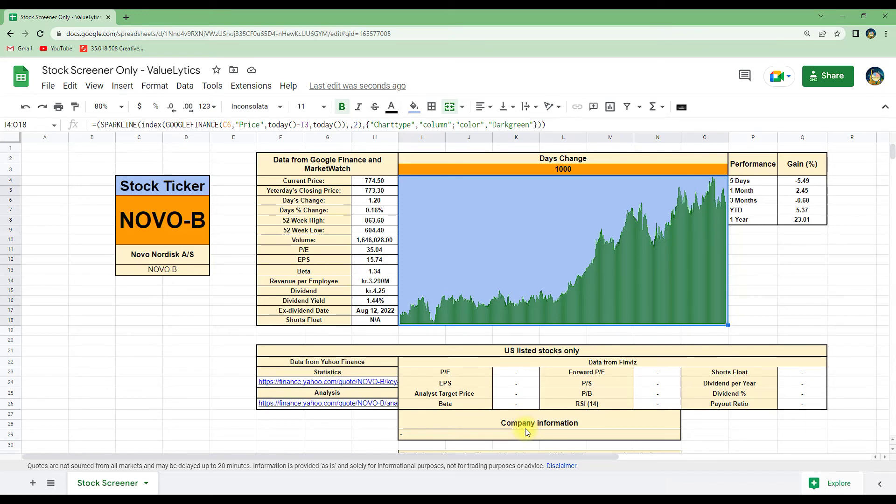
Change the large Stock Ticker cell to NVO
left_click(158, 225)
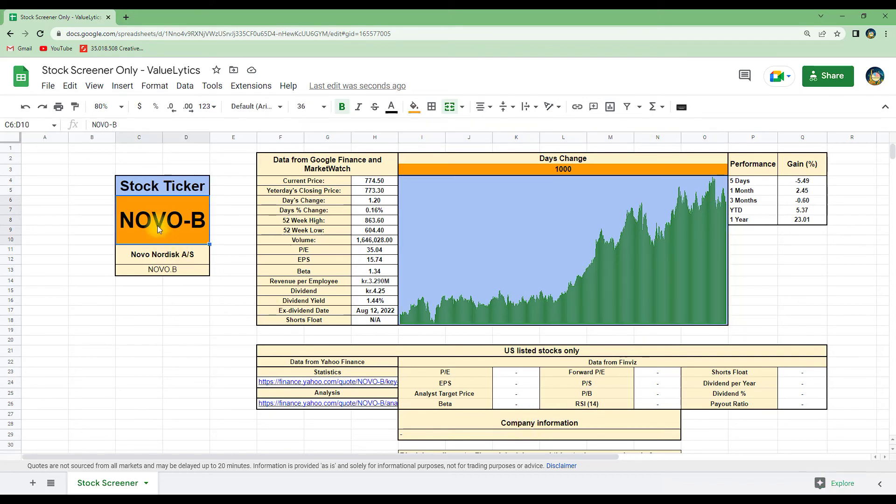
type("NVO")
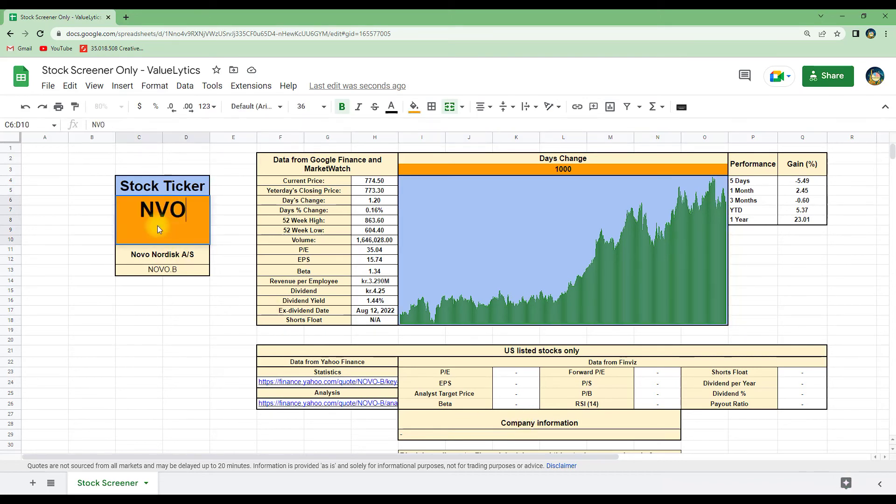
key("Return")
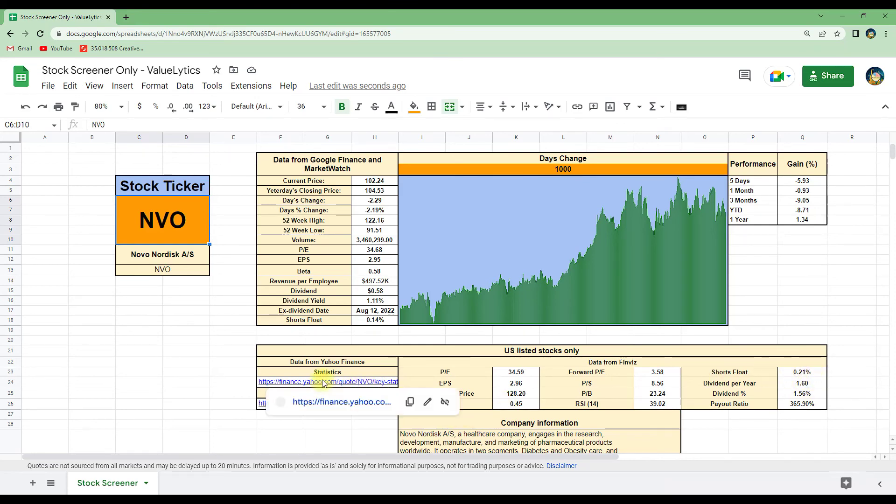
Review the company information below the US listed stocks data and open the Yahoo Finance Statistics link for NVO
scroll(508, 403, "down", 3)
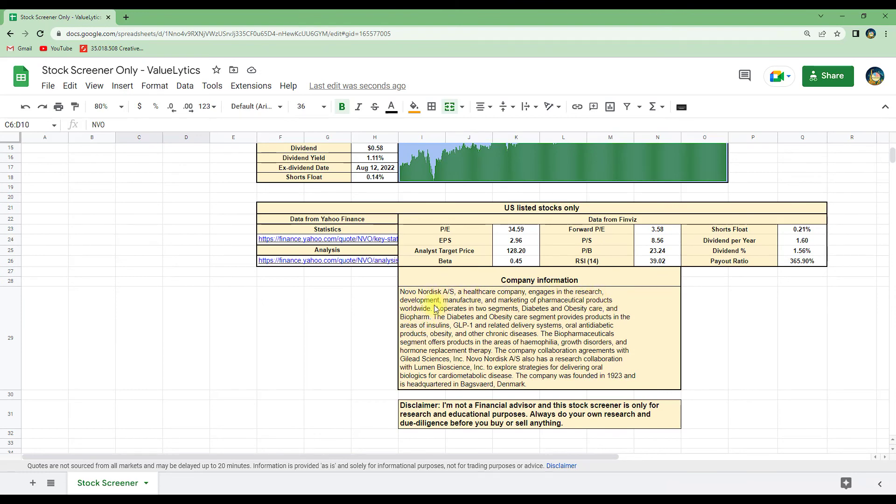
scroll(369, 365, "up", 3)
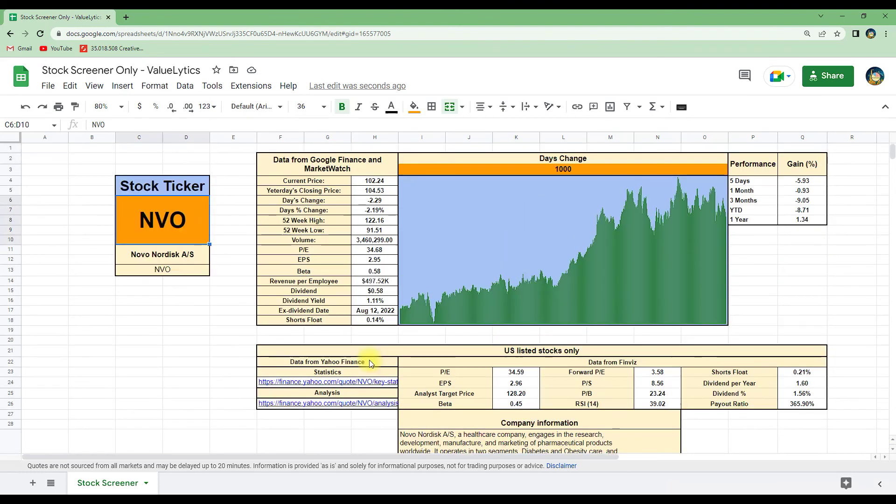
left_click(276, 382)
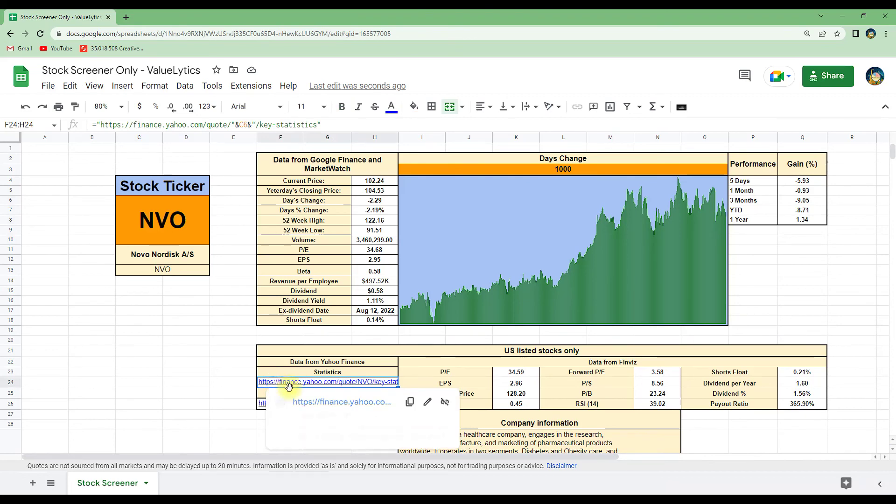
left_click(306, 401)
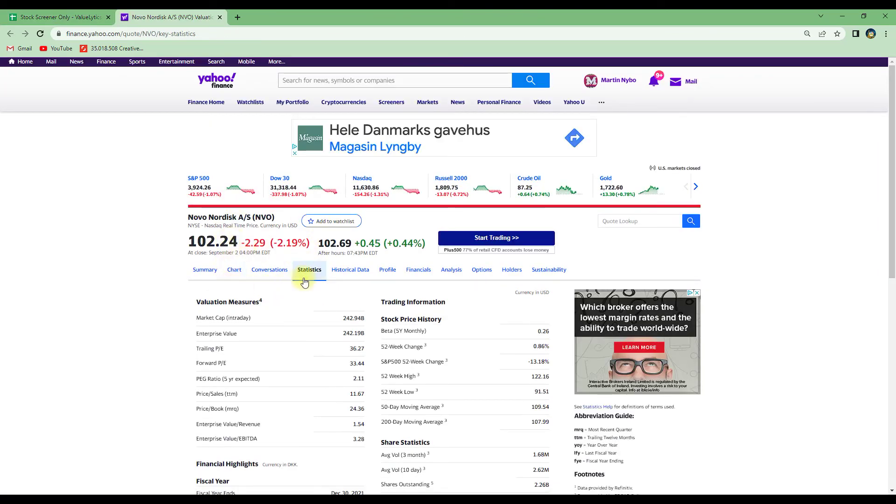
Review NVO's valuation measures, return to the Stock Screener Only - ValueLytics spreadsheet, and open its Yahoo Finance Analysis link
scroll(153, 268, "down", 4)
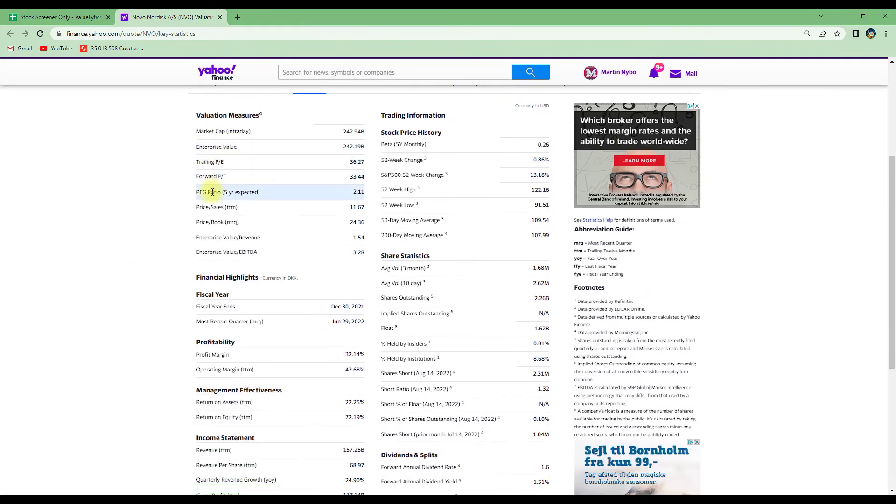
key("ctrl+shift+Tab")
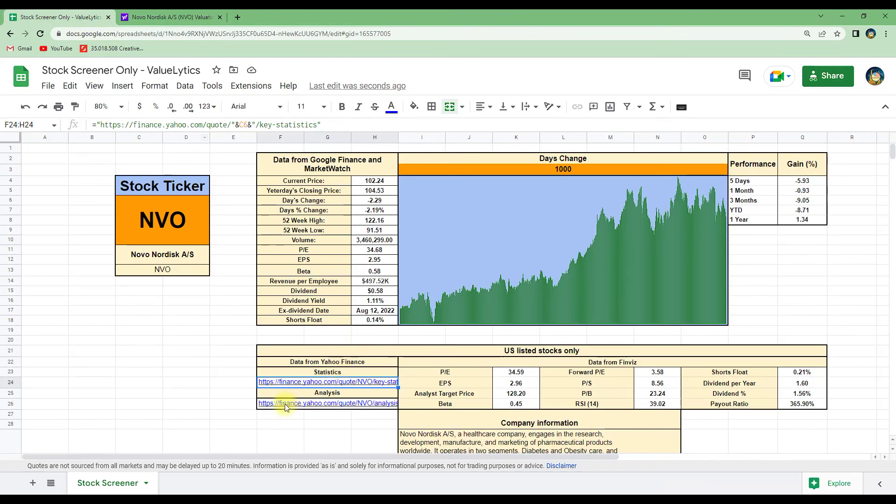
left_click(284, 403)
left_click(316, 426)
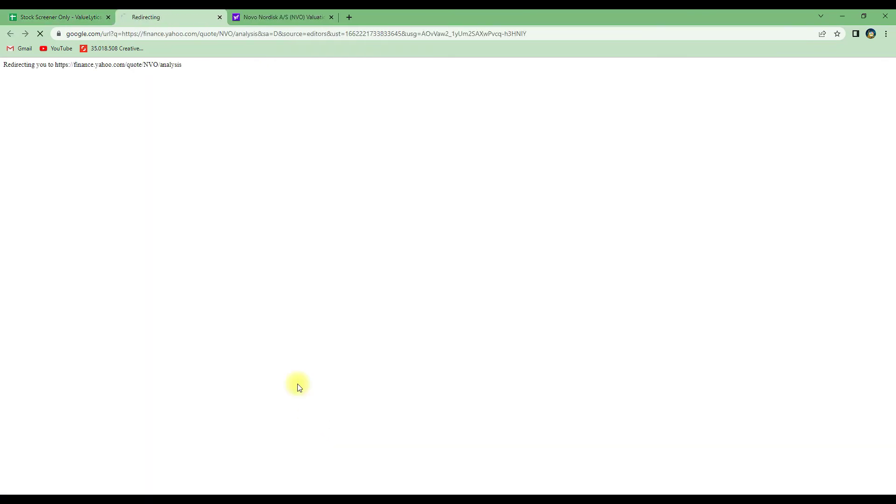
Examine NVO's earnings history, EPS trend and revisions, growth estimates, recommendation trends and recommendation rating on the analysis page
scroll(406, 230, "down", 8)
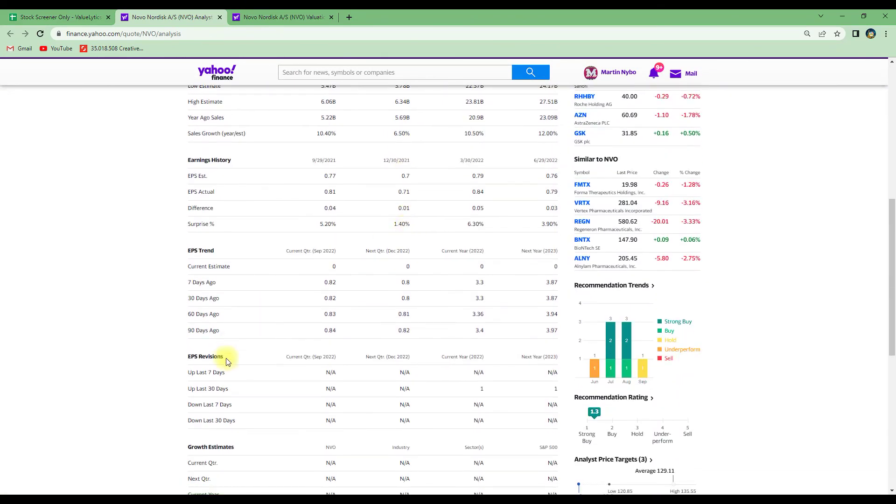
scroll(224, 357, "down", 2)
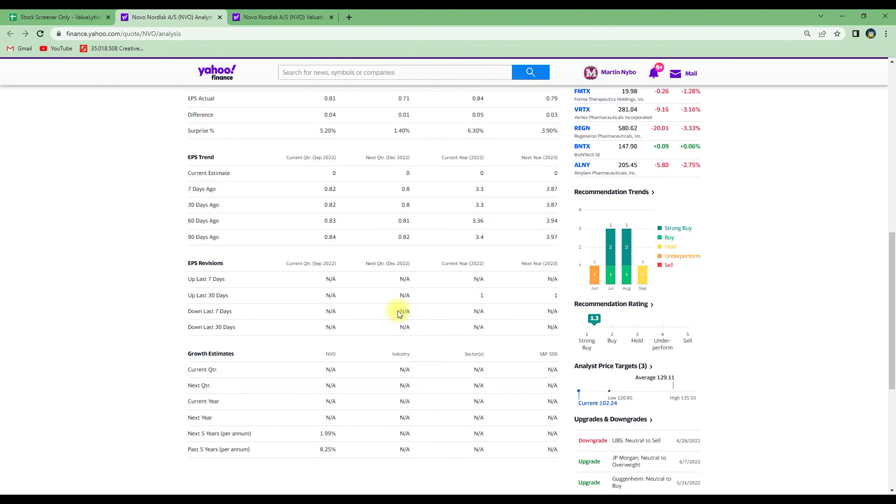
scroll(395, 303, "up", 3)
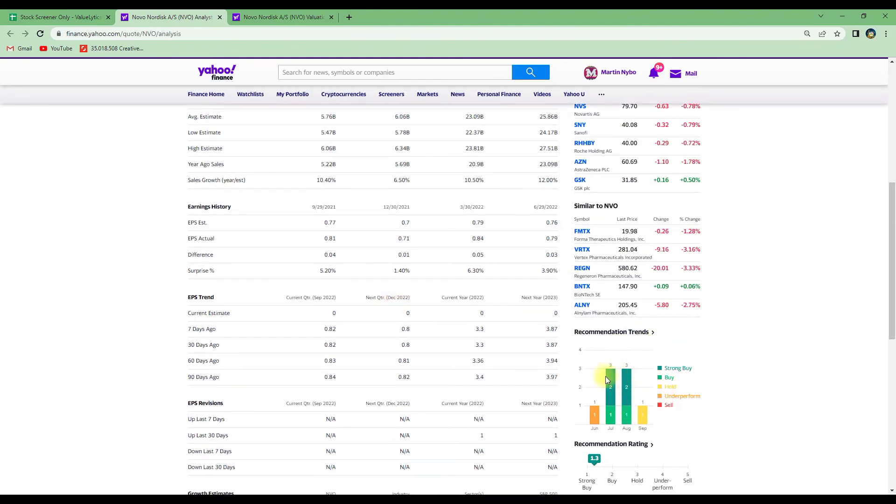
scroll(619, 428, "down", 2)
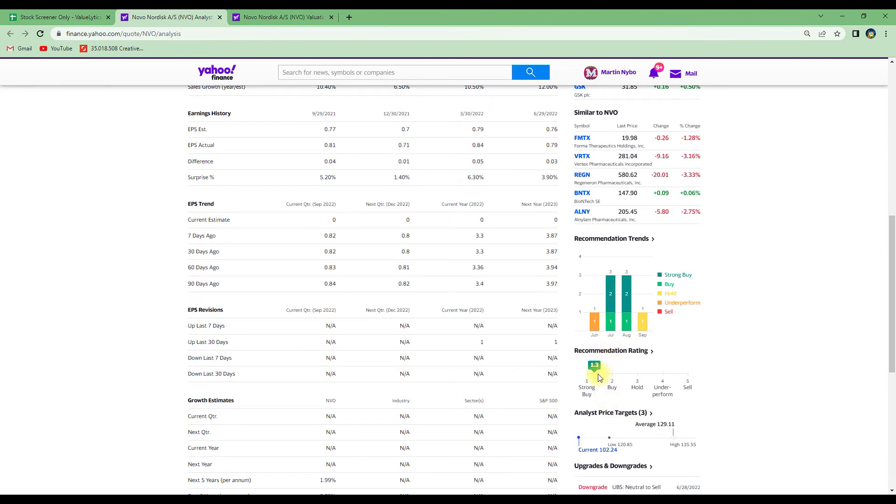
Back in the Stock Screener Only - ValueLytics spreadsheet, change the large Stock Ticker cell to BMW, followed by LOR
key("ctrl+shift+Tab")
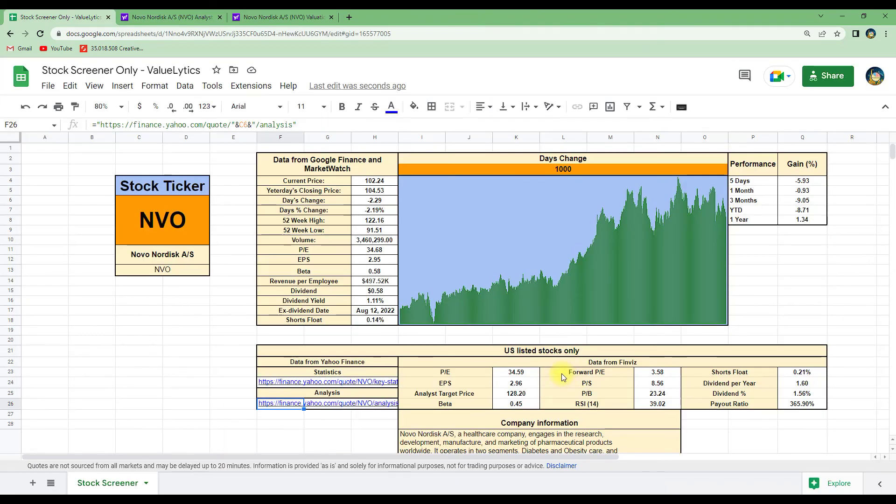
left_click(164, 223)
type("BMW")
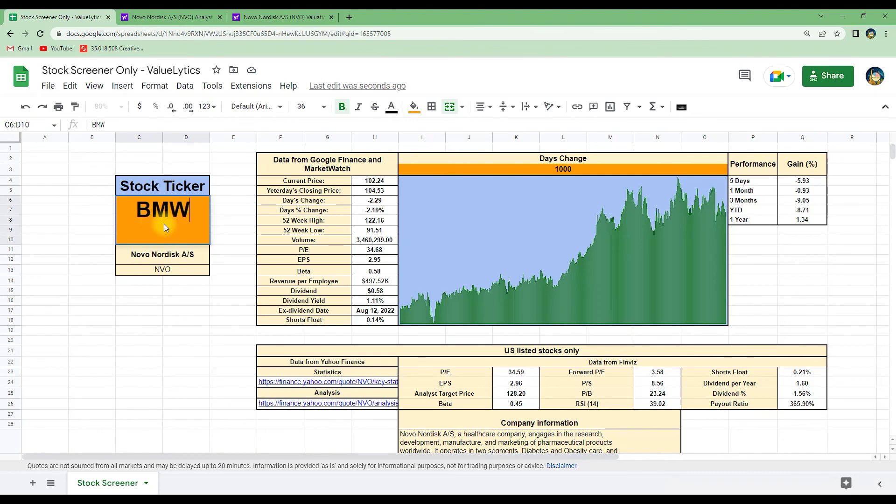
key("ctrl+Return")
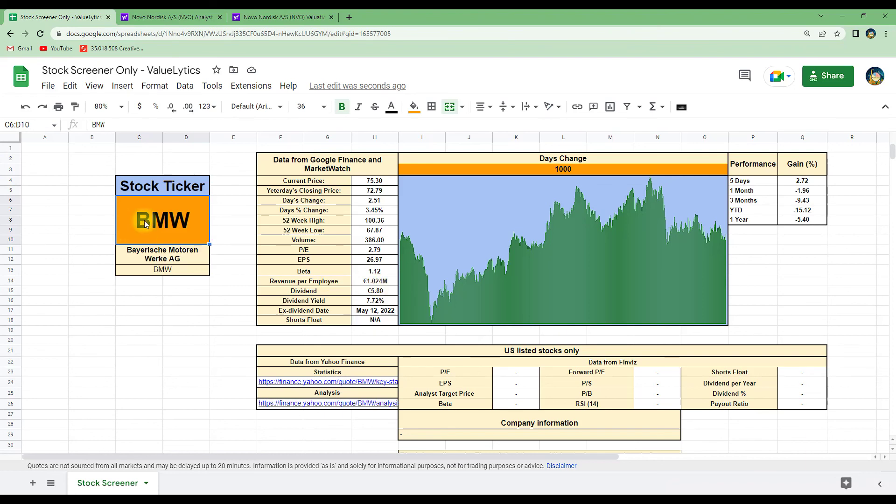
type("LOR")
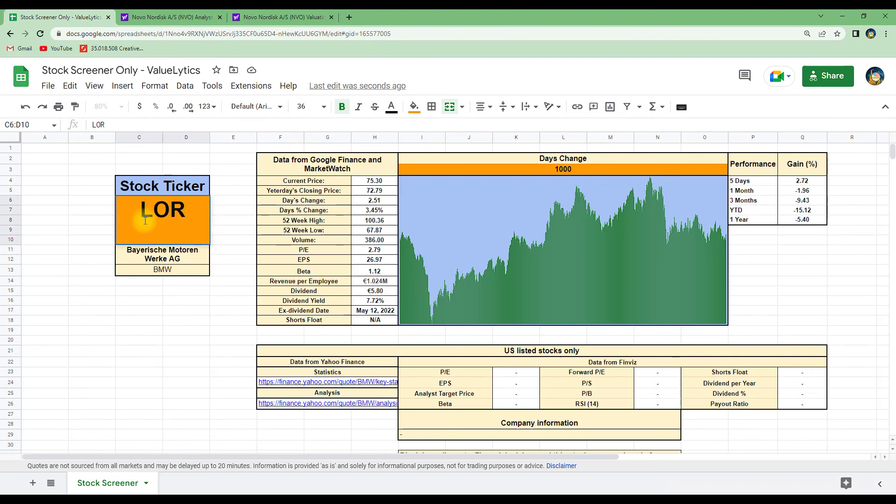
key("Return")
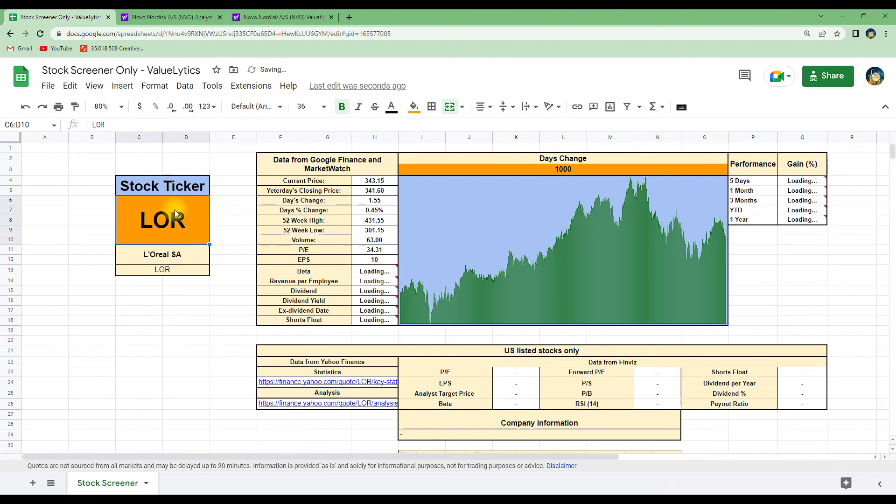